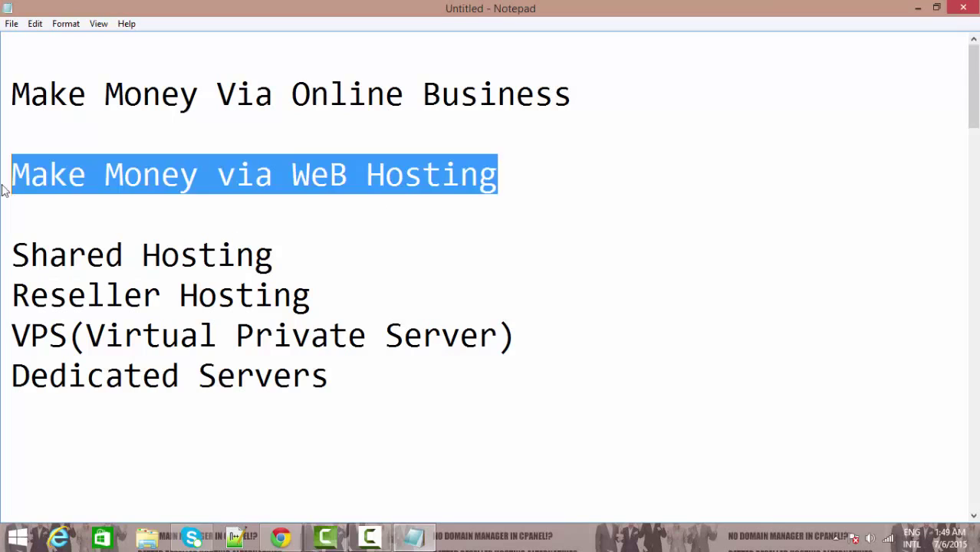
Step: Highlight the 'Make Money via WeB Hosting' heading and click through the hosting list lines
left_click(534, 186)
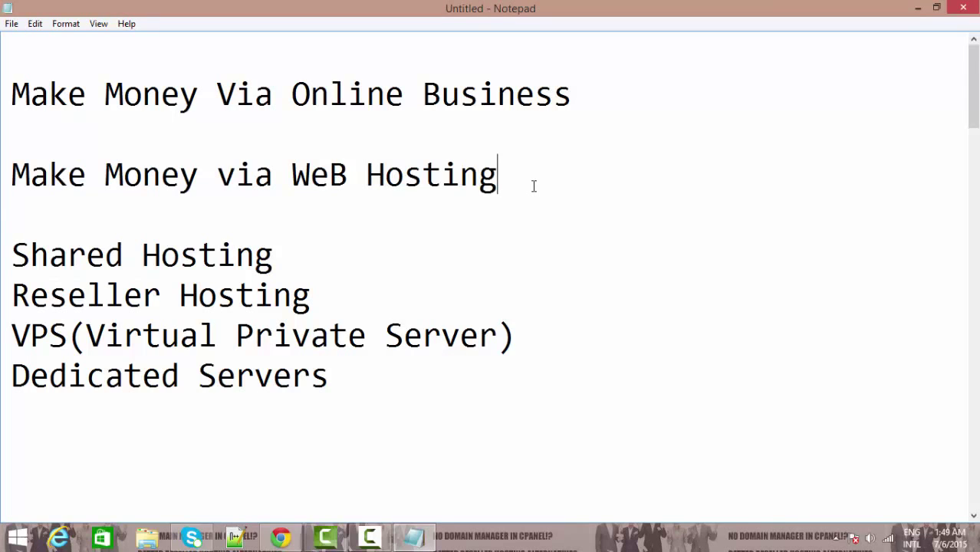
left_click_drag(534, 186, 2, 176)
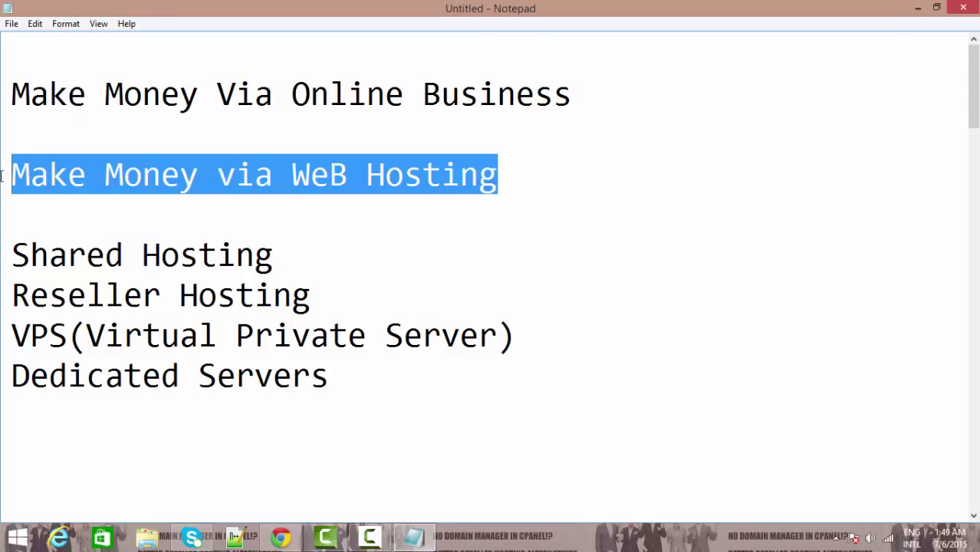
left_click(539, 175)
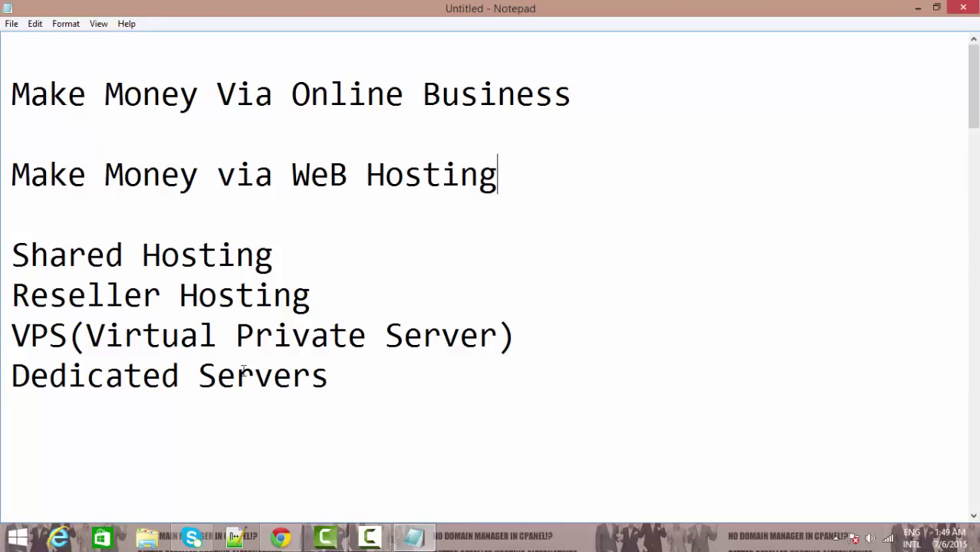
left_click(348, 378)
left_click(291, 260)
left_click(320, 298)
Step: Delete 'Shared Hosting' from the hosting list
left_click_drag(278, 261, 4, 257)
key("Delete")
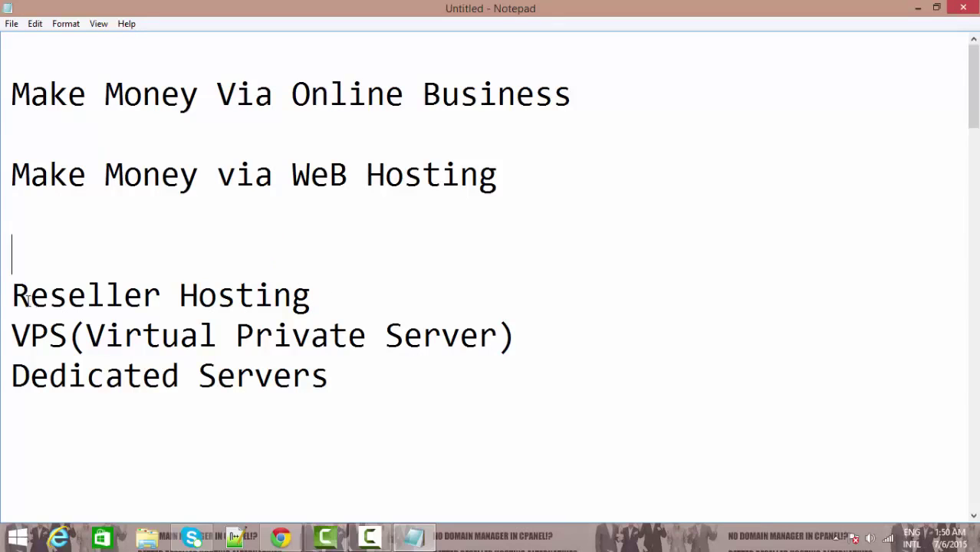
left_click_drag(355, 260, 328, 287)
left_click(329, 297)
Step: Point out the remaining Reseller Hosting, VPS(Virtual Private Server) and Dedicated Servers lines
left_click(560, 352)
left_click(354, 388)
left_click(332, 286)
double_click(356, 297)
left_click(326, 298)
left_click(542, 334)
left_click(365, 368)
double_click(366, 369)
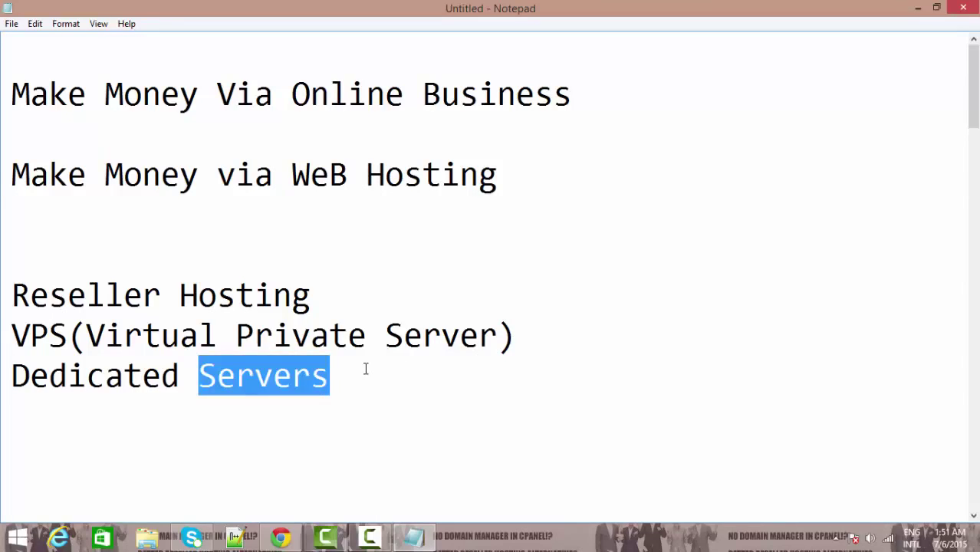
left_click(365, 369)
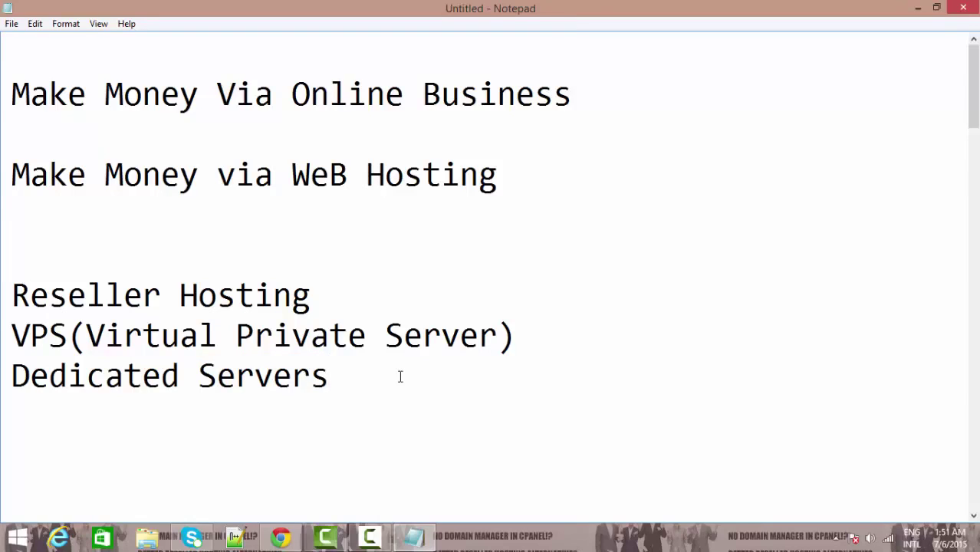
left_click(362, 296)
left_click(529, 343)
left_click(352, 376)
Step: Add 'DiskSpace:' and 'Bandwidth:' lines below Dedicated Servers, fixing a typo
key("Return")
key("Return")
type("DiskS")
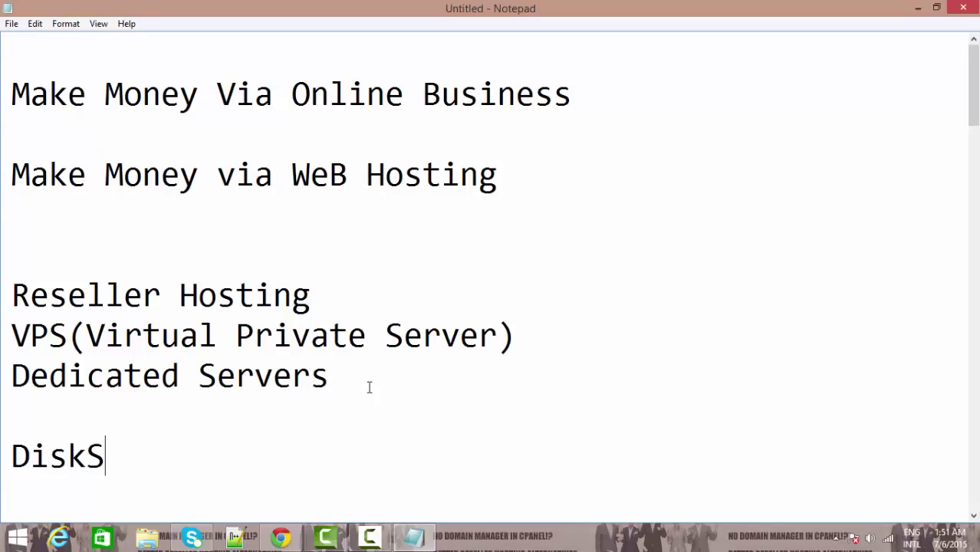
type("pace")
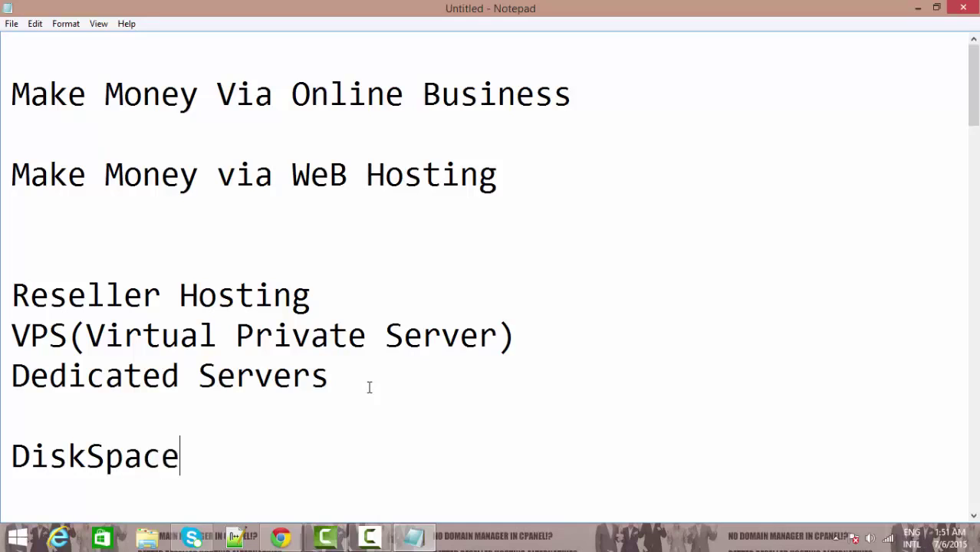
type(":")
type("Band")
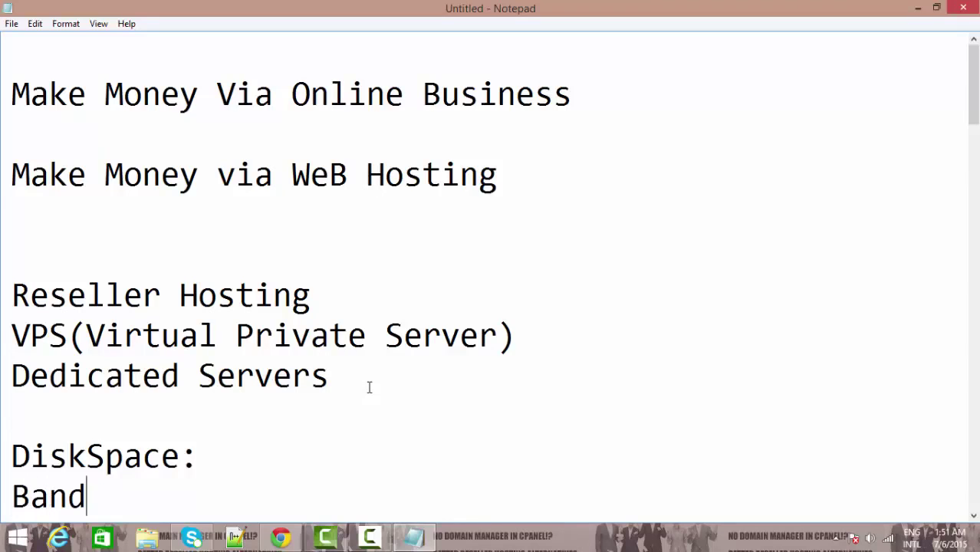
type("widt")
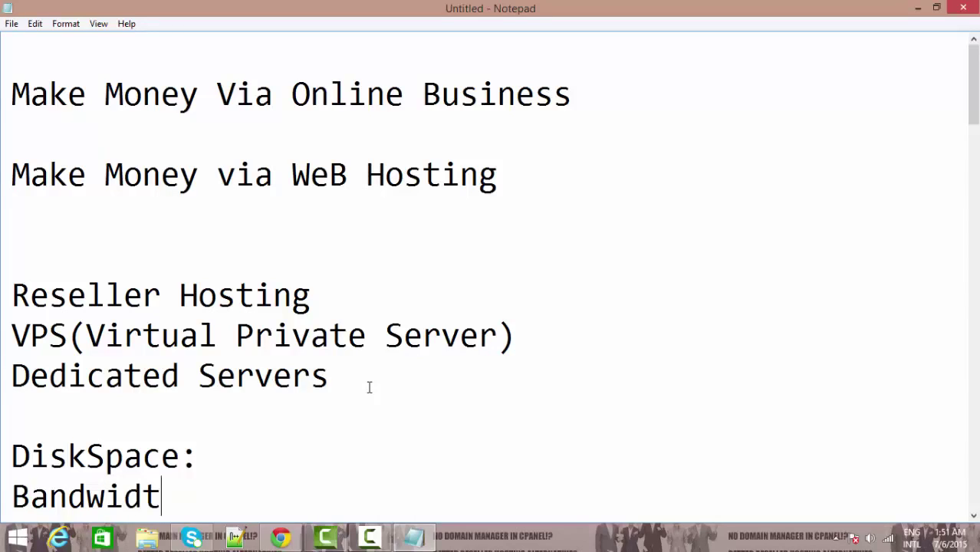
type("h:")
Step: Delete the 'Bandwidth:' label and restore it with undo
left_click(222, 469)
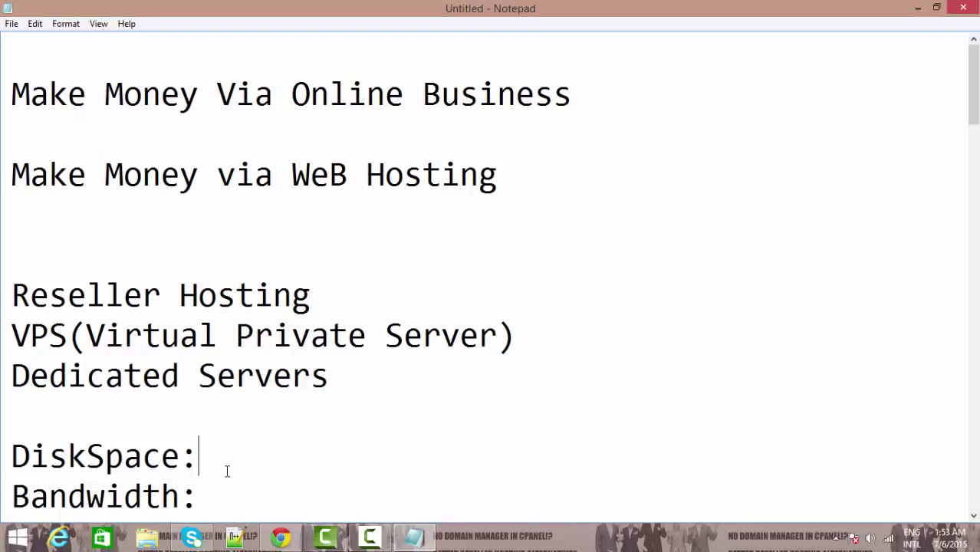
left_click(228, 500)
key("shift+Home")
key("BackSpace")
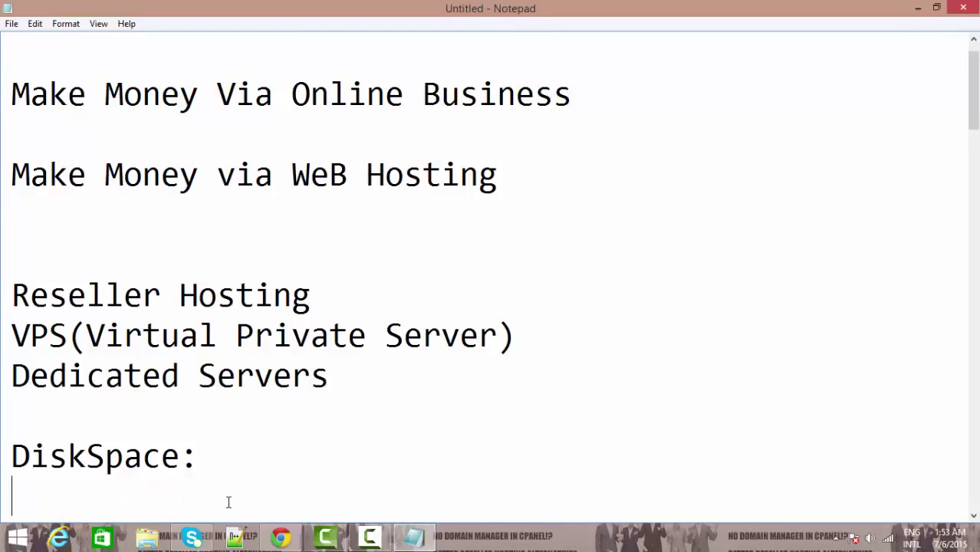
key("ctrl+z")
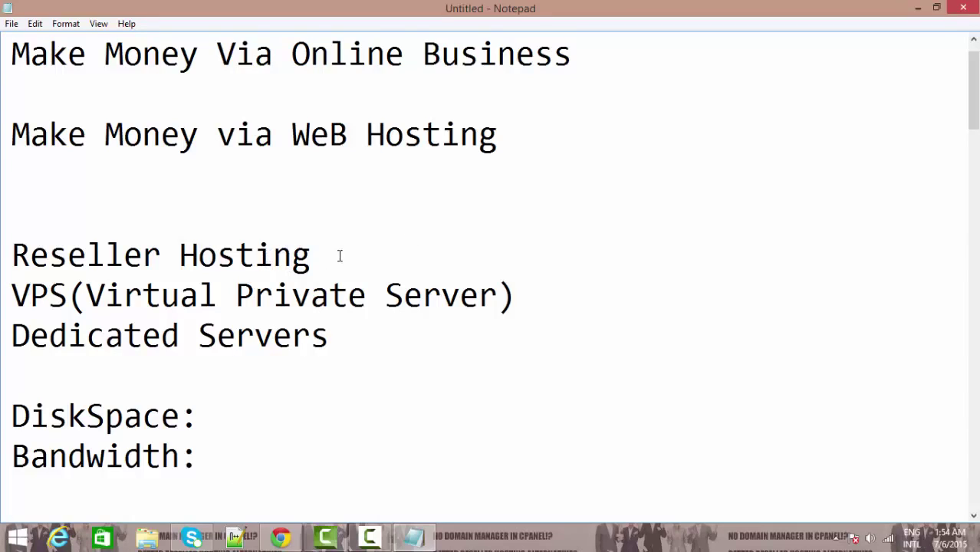
Step: Highlight the Reseller Hosting line, then bring up Google Chrome on a new tab
left_click_drag(334, 255, 10, 253)
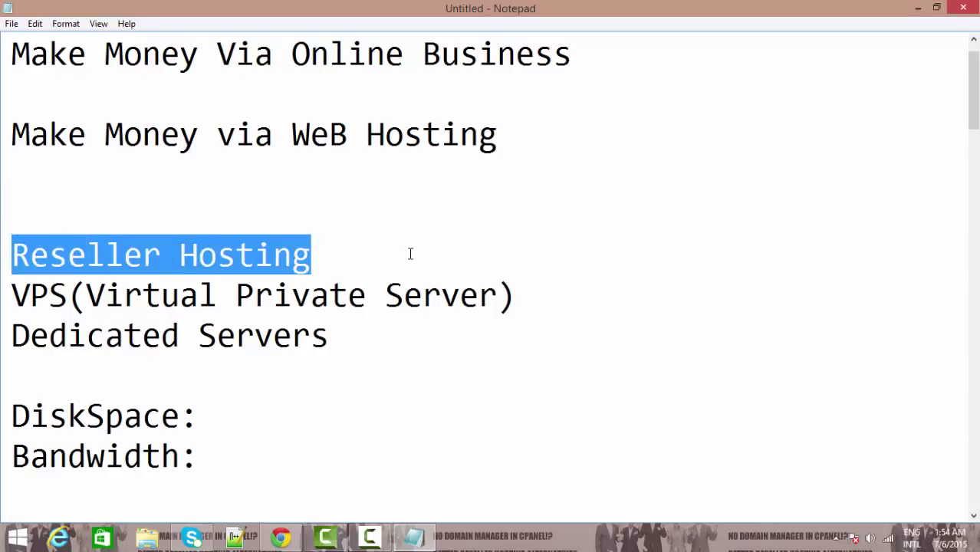
left_click(338, 260)
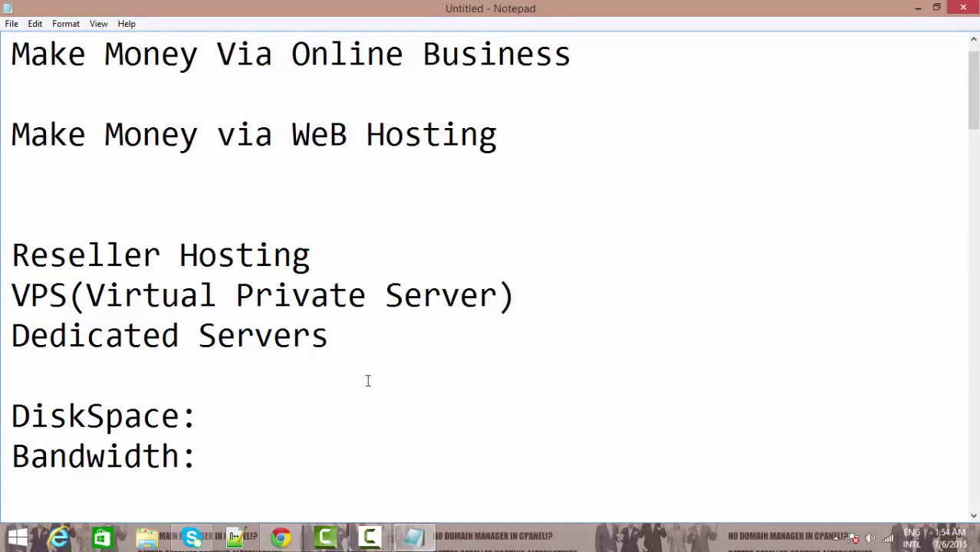
left_click(281, 536)
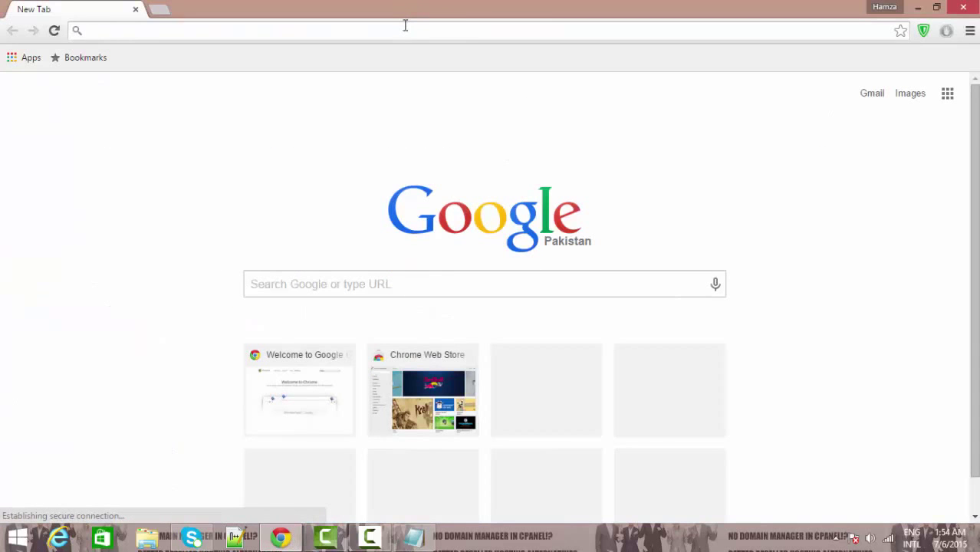
Step: Search for 'hamza hosting' and open the Hamza Hosting website at 100% zoom
type("hamza")
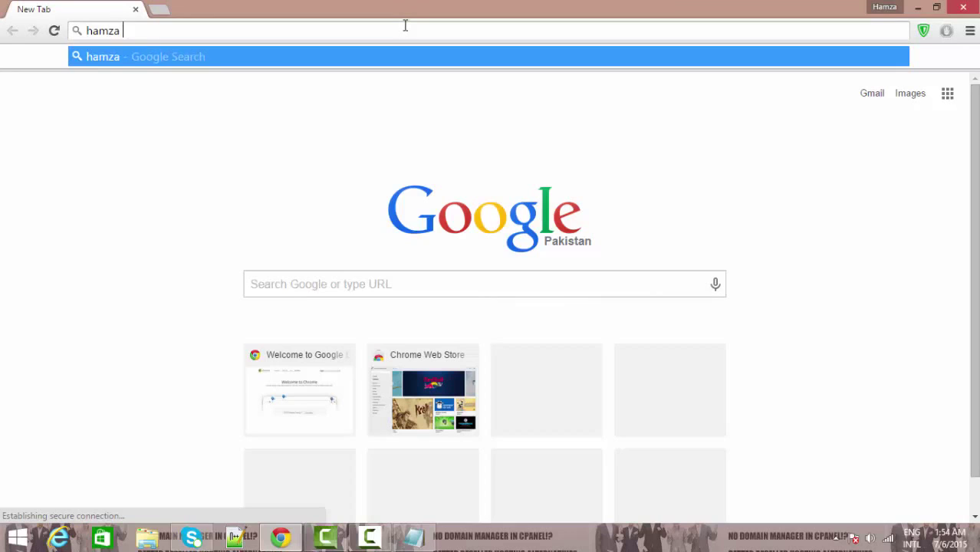
type(" hosting")
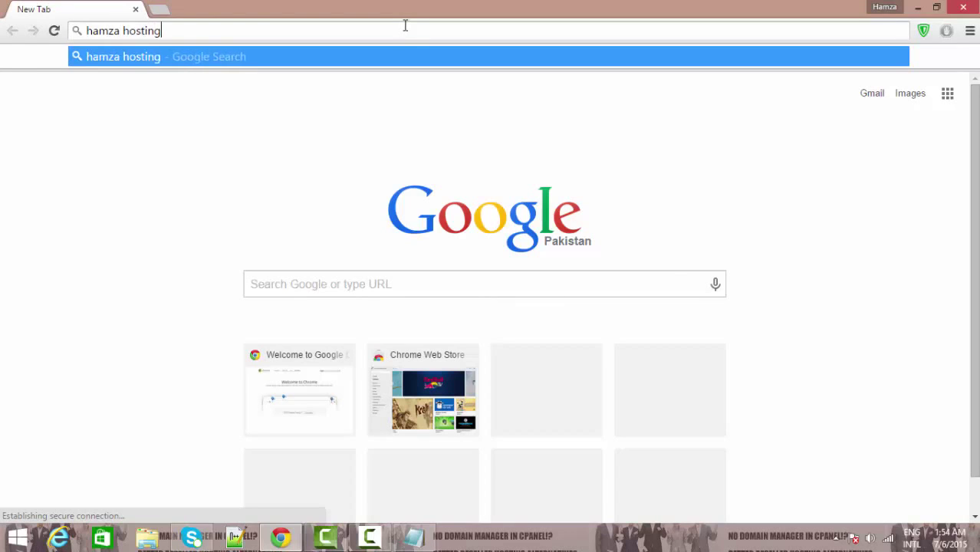
key("Return")
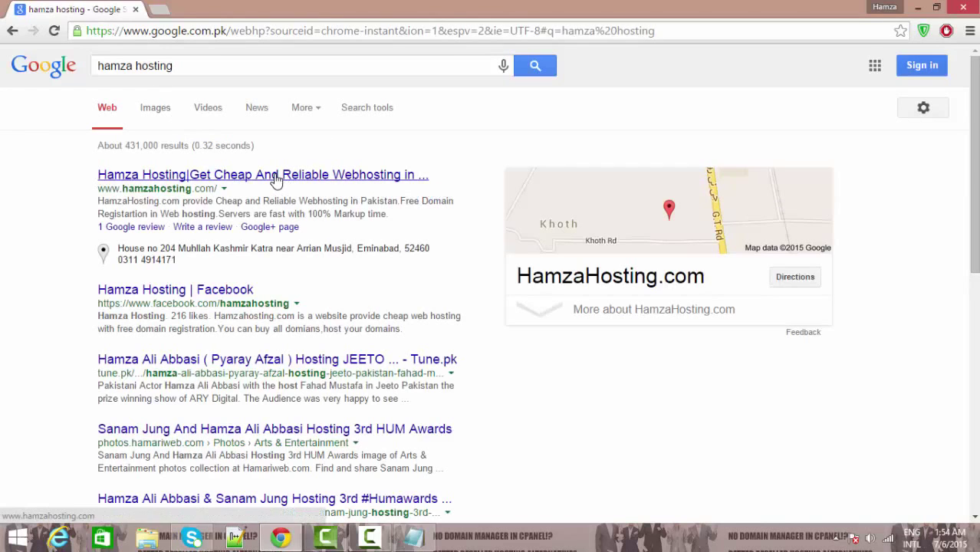
left_click(970, 31)
left_click(932, 183)
left_click(932, 183)
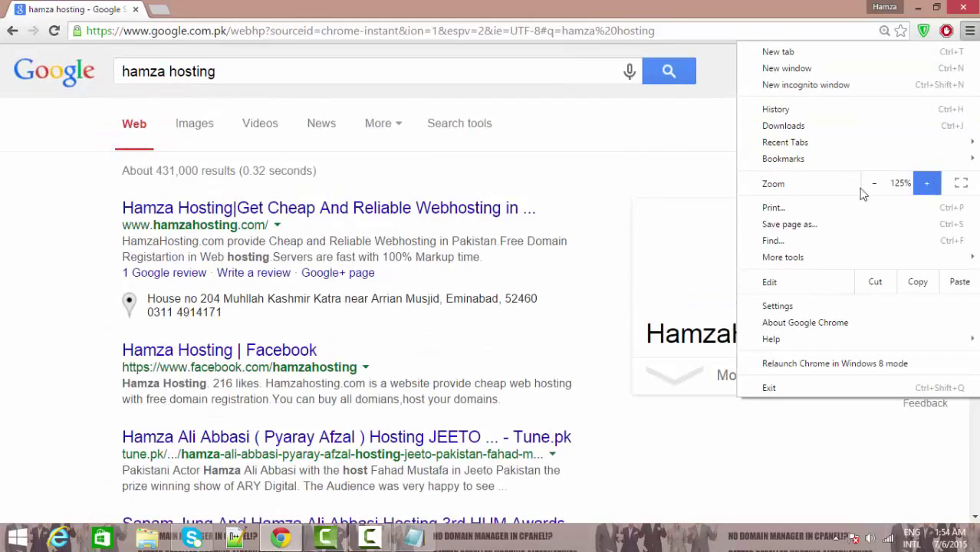
left_click(874, 184)
left_click(874, 183)
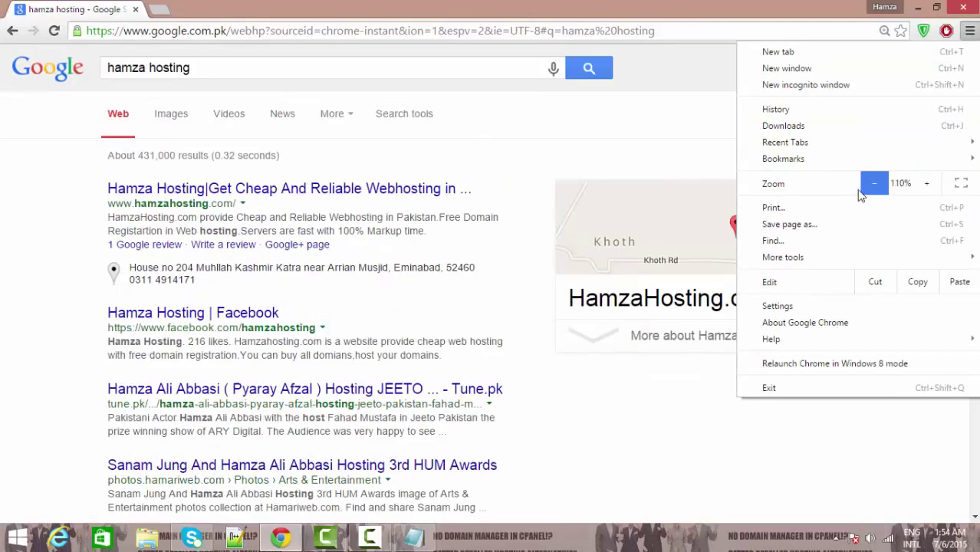
left_click(649, 173)
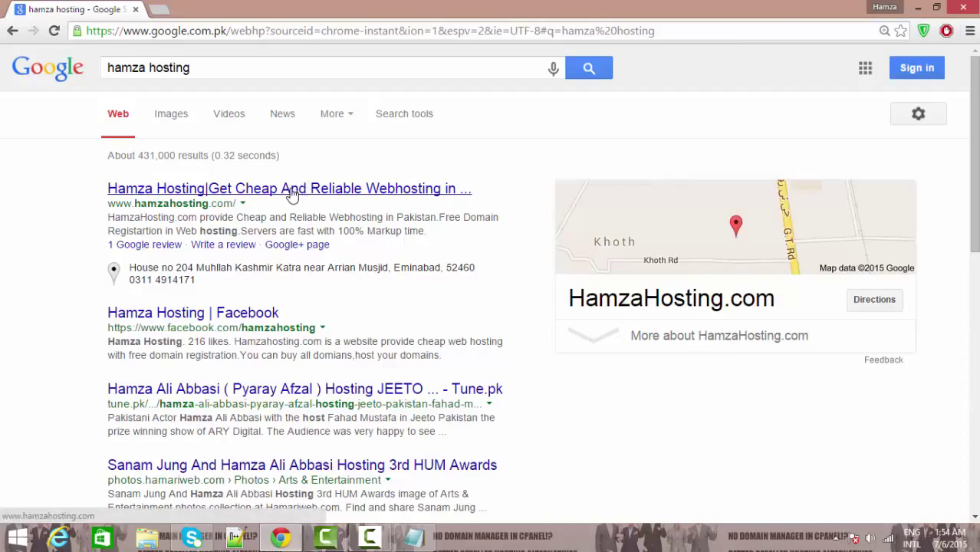
left_click(291, 190)
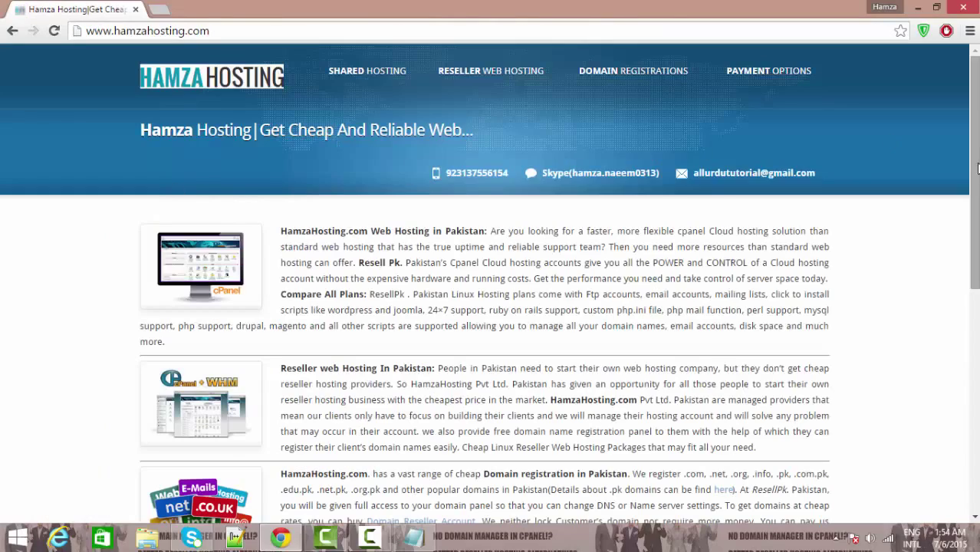
Step: Look over the Reseller Web Hosting and Payment Options menus, then open a blank new tab
left_click_drag(976, 166, 975, 99)
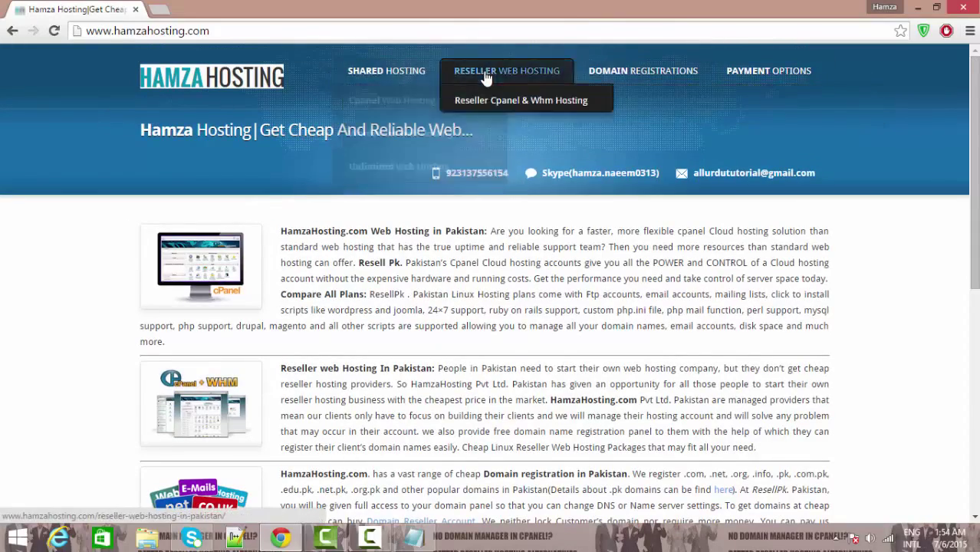
left_click_drag(975, 153, 975, 115)
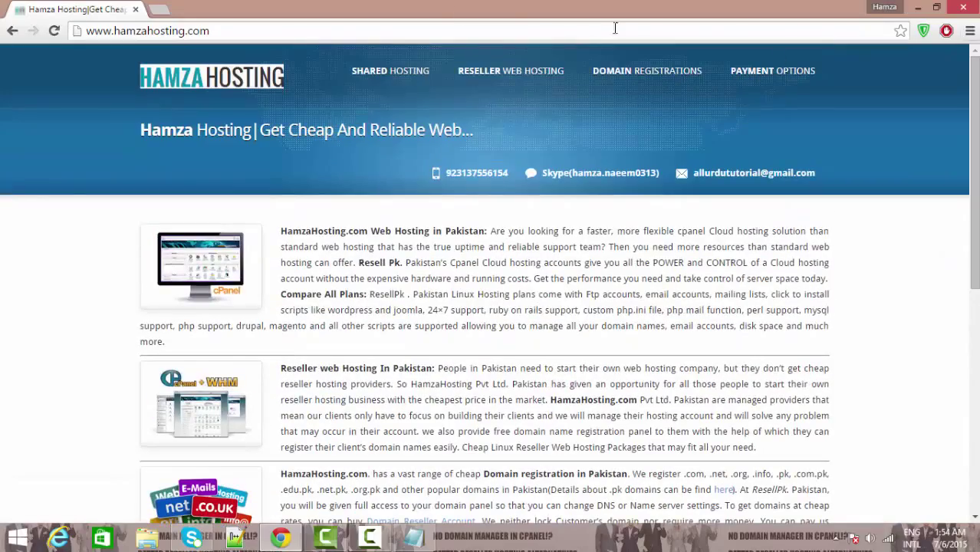
mouse_move(751, 77)
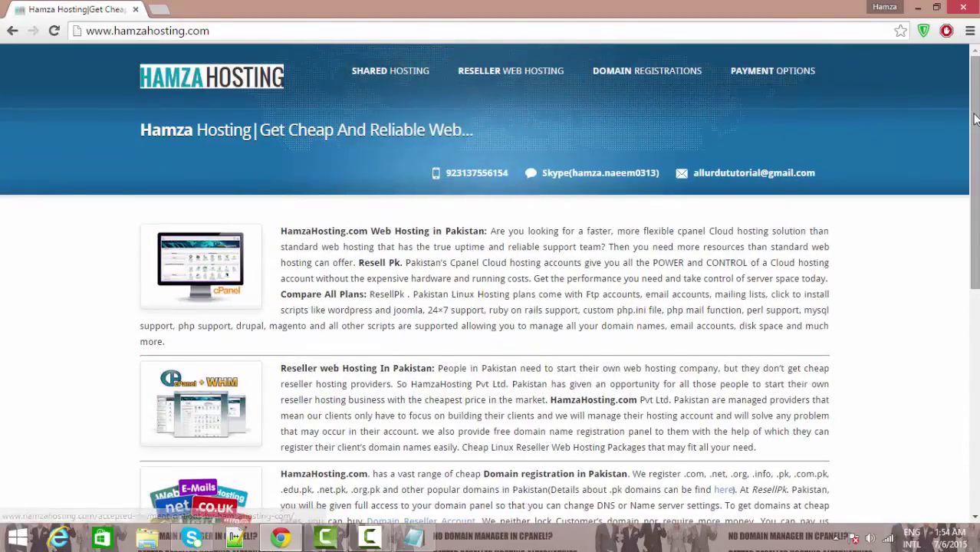
mouse_move(975, 154)
left_mouse_down()
mouse_move(975, 398)
mouse_move(975, 138)
left_mouse_up()
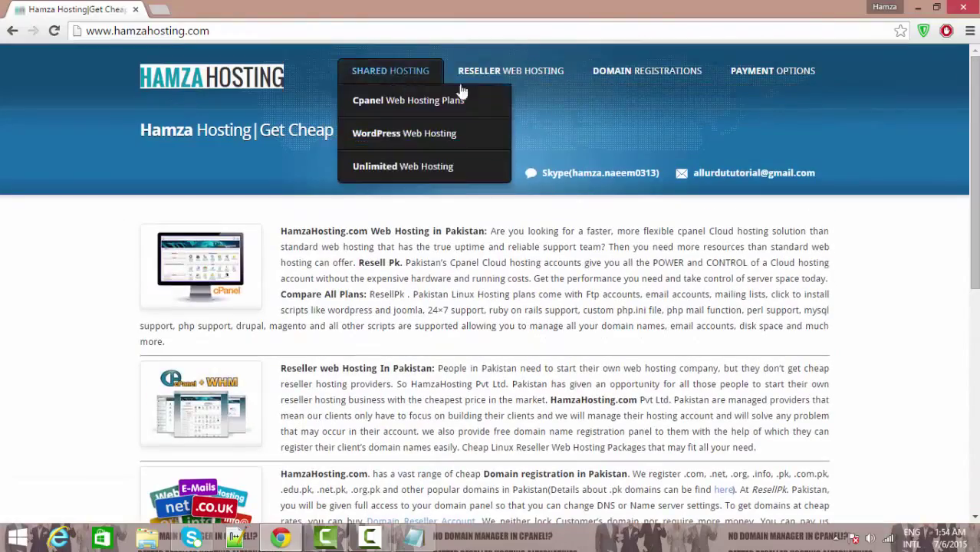
mouse_move(549, 84)
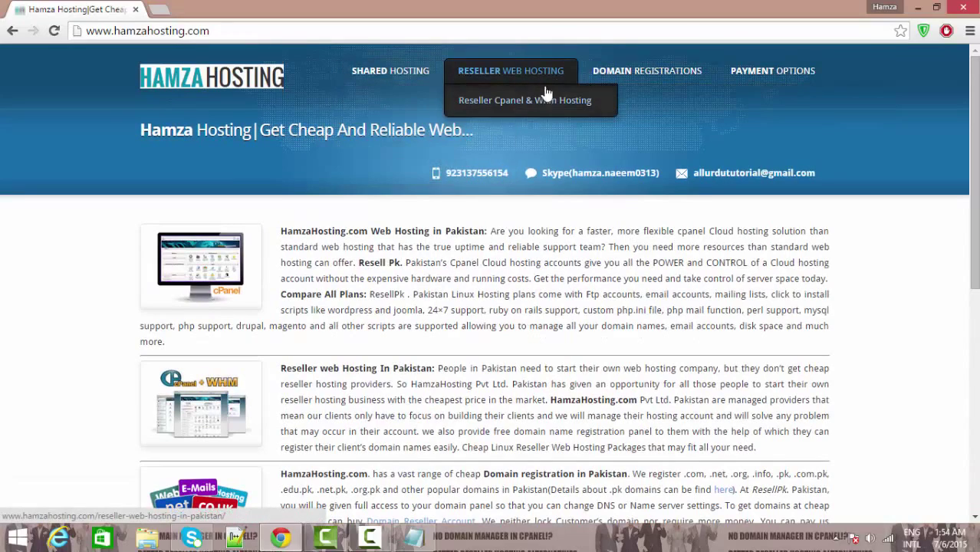
mouse_move(808, 73)
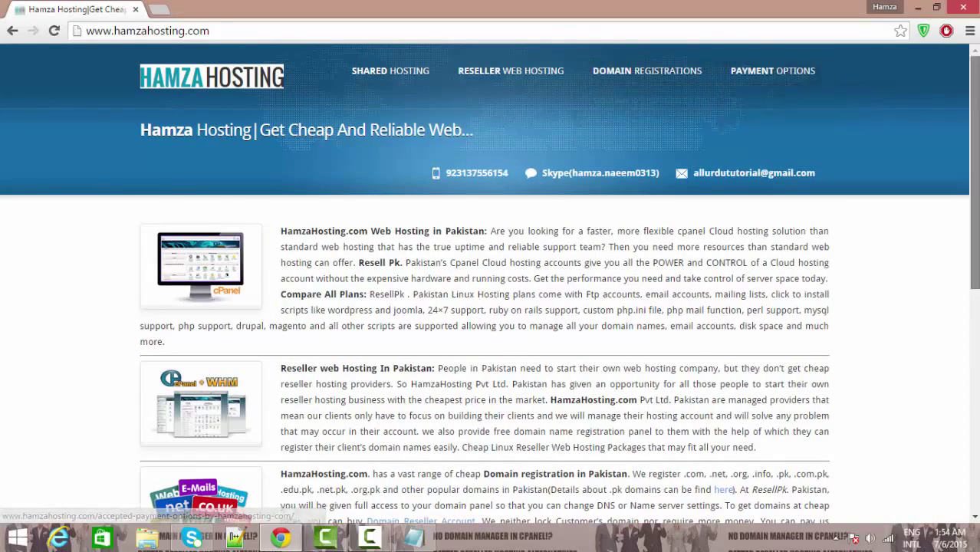
mouse_move(975, 153)
left_mouse_down()
mouse_move(975, 368)
mouse_move(975, 138)
left_mouse_up()
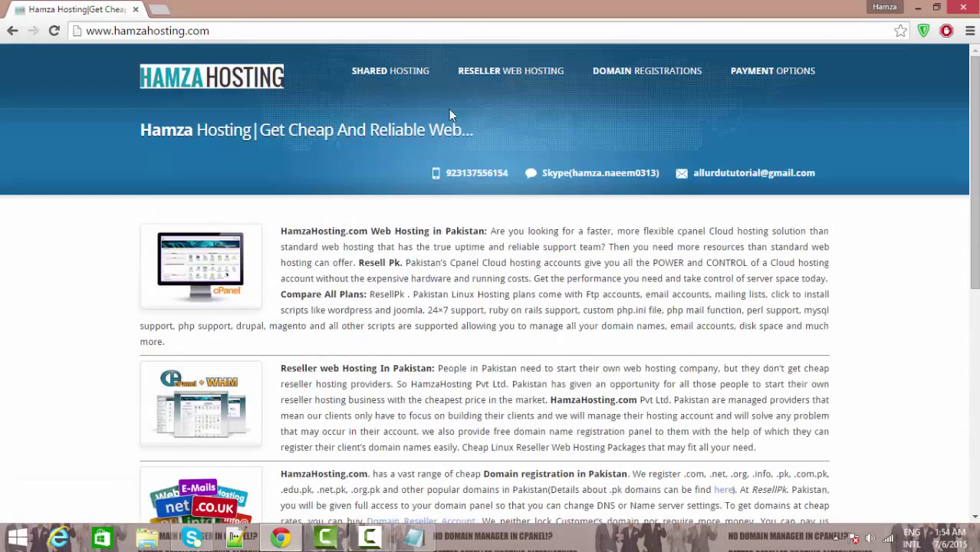
left_click(160, 9)
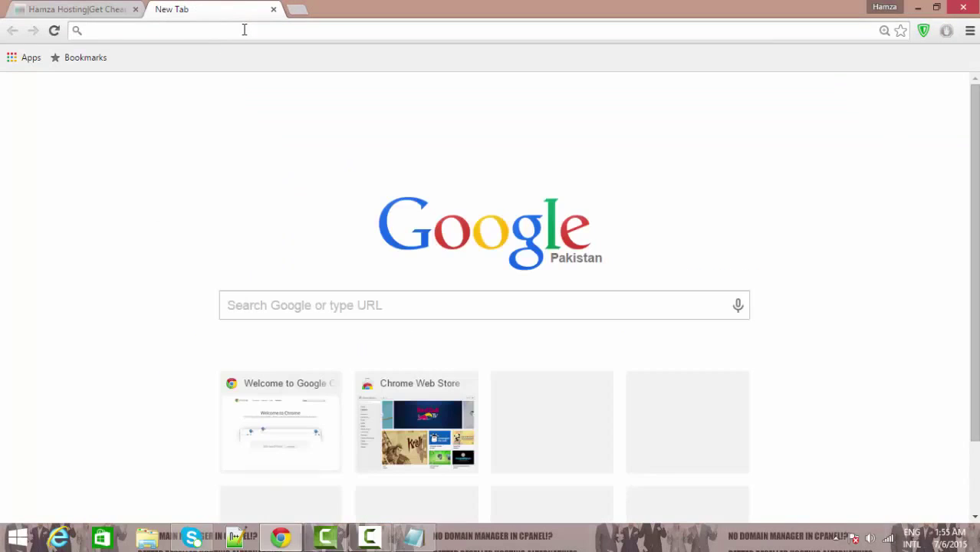
Step: Visit resellpk.com and scroll through its hosting plans
type("resellpk")
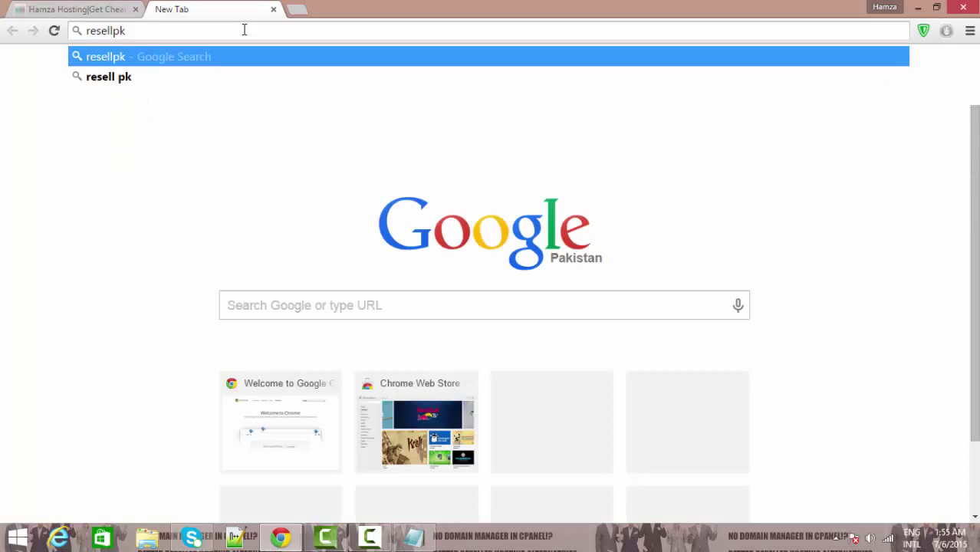
type(".com")
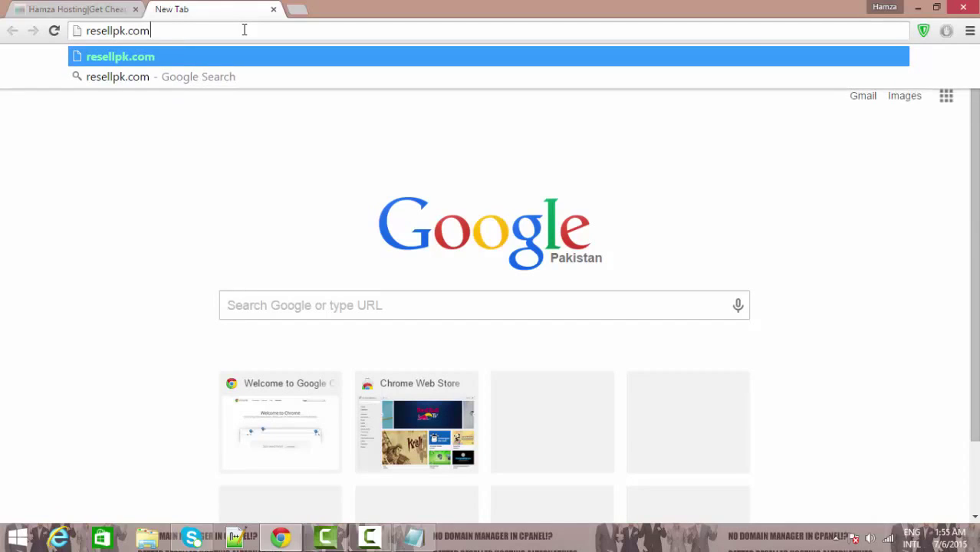
key("Return")
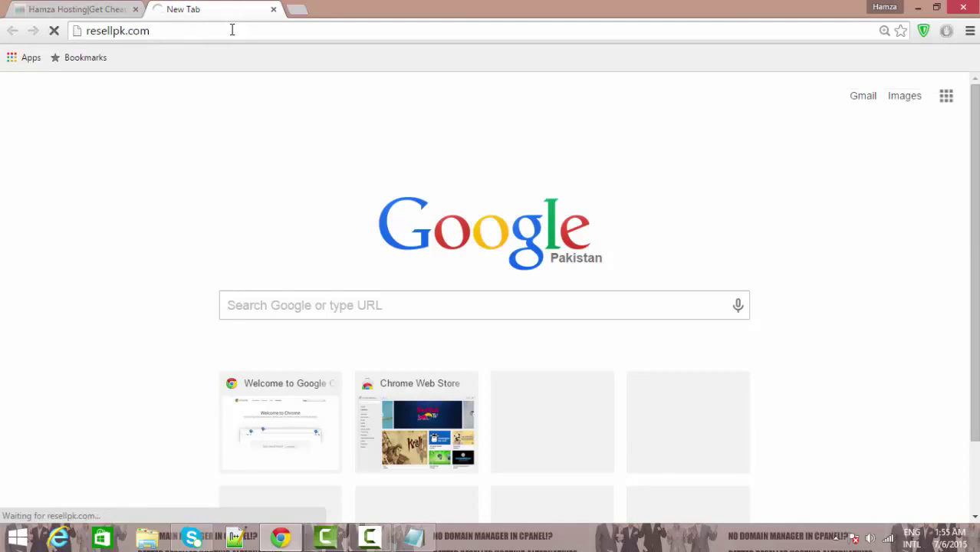
double_click(232, 29)
left_click(260, 31)
double_click(289, 35)
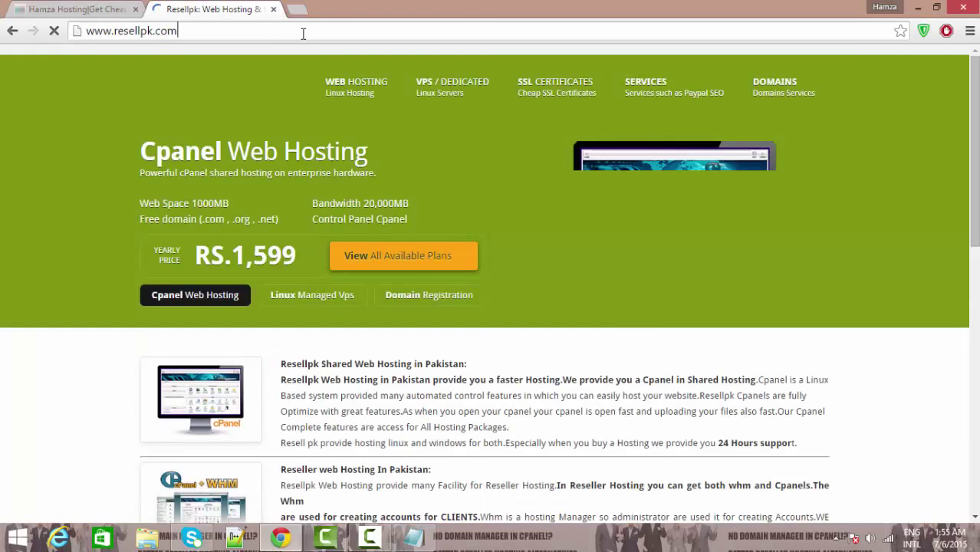
left_click(315, 34)
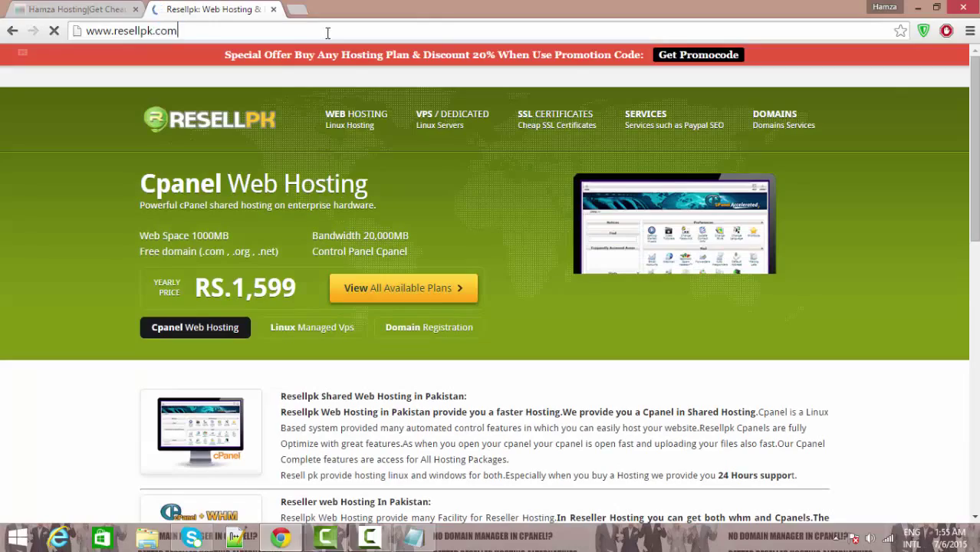
scroll(490, 292, "down", 10)
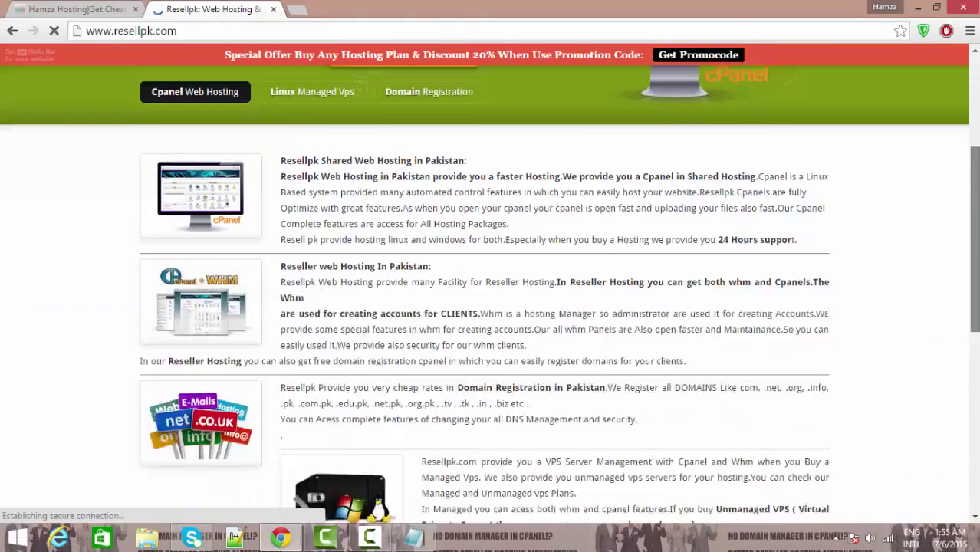
scroll(491, 292, "up", 9)
scroll(491, 292, "up", 1)
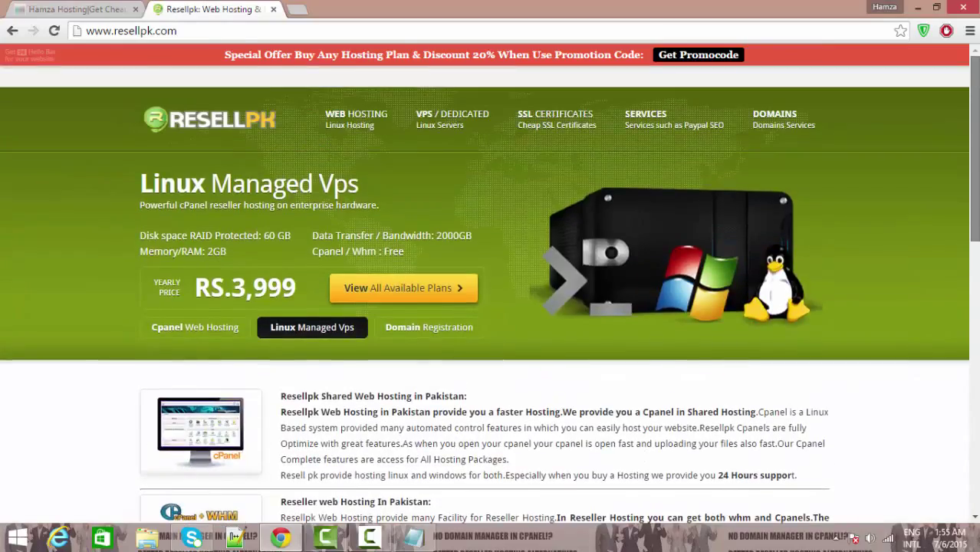
scroll(490, 292, "down", 10)
scroll(490, 291, "up", 11)
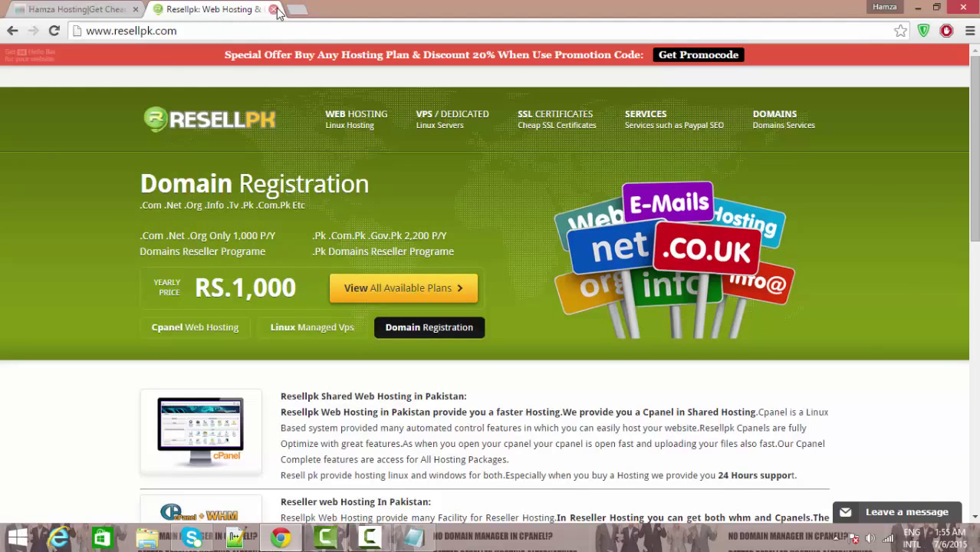
Step: Close the resellpk.com tab and switch back to the Notepad outline
mouse_move(376, 113)
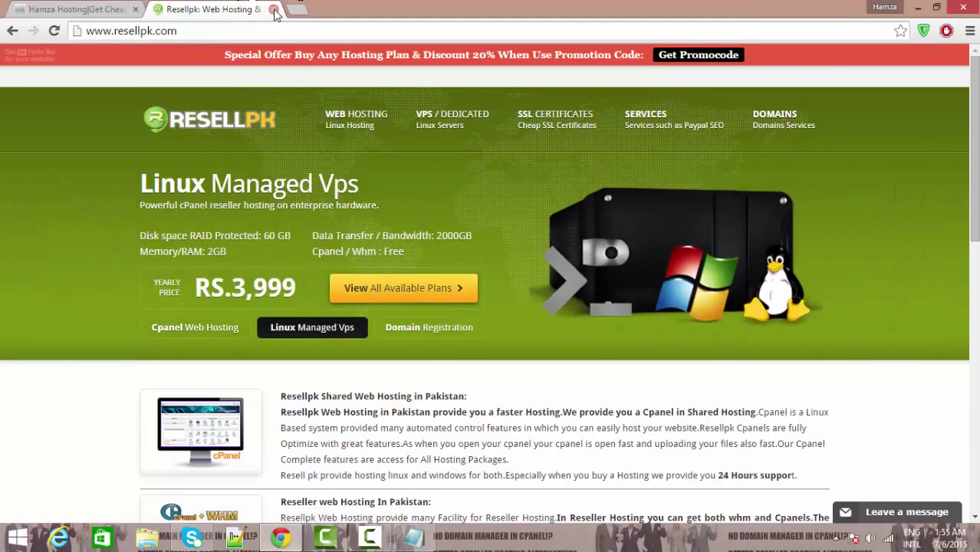
left_click(275, 10)
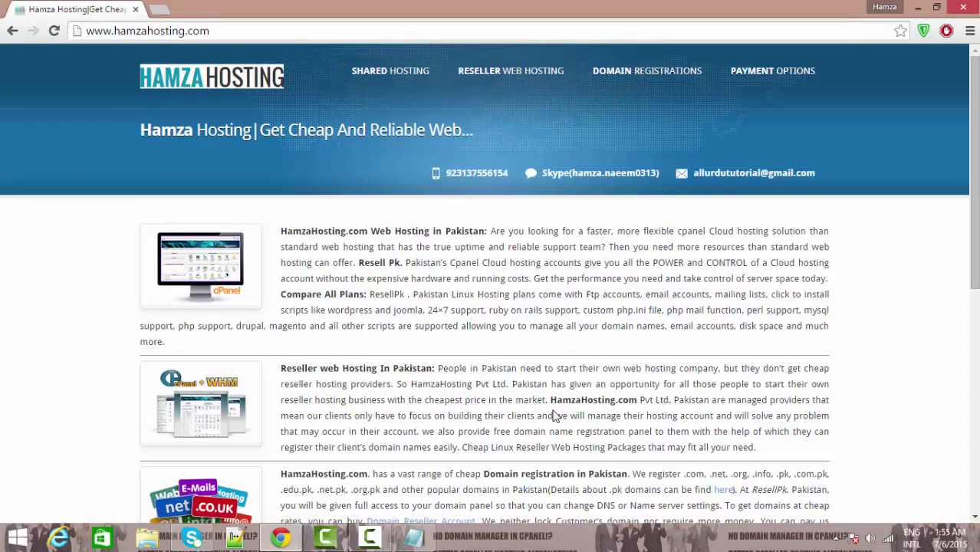
scroll(973, 168, "down", 6)
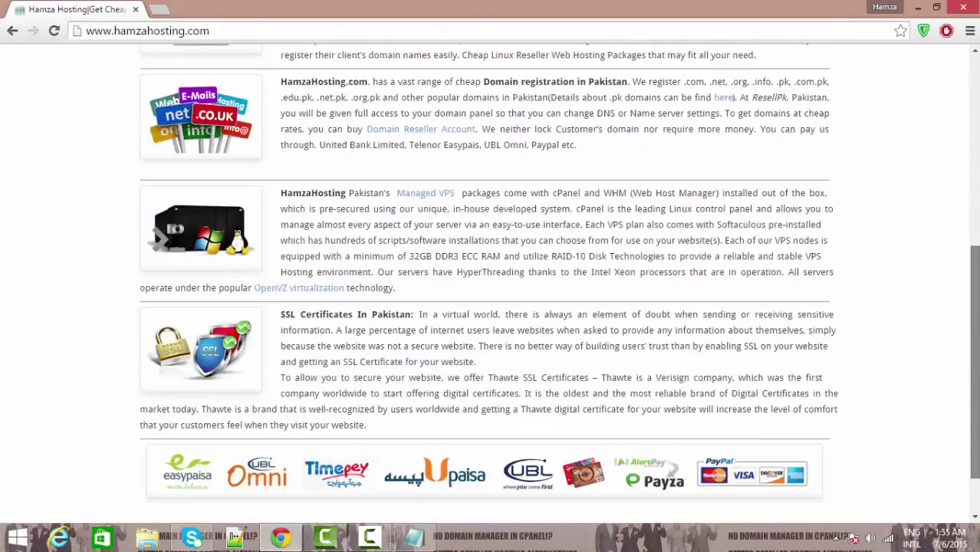
scroll(974, 169, "up", 6)
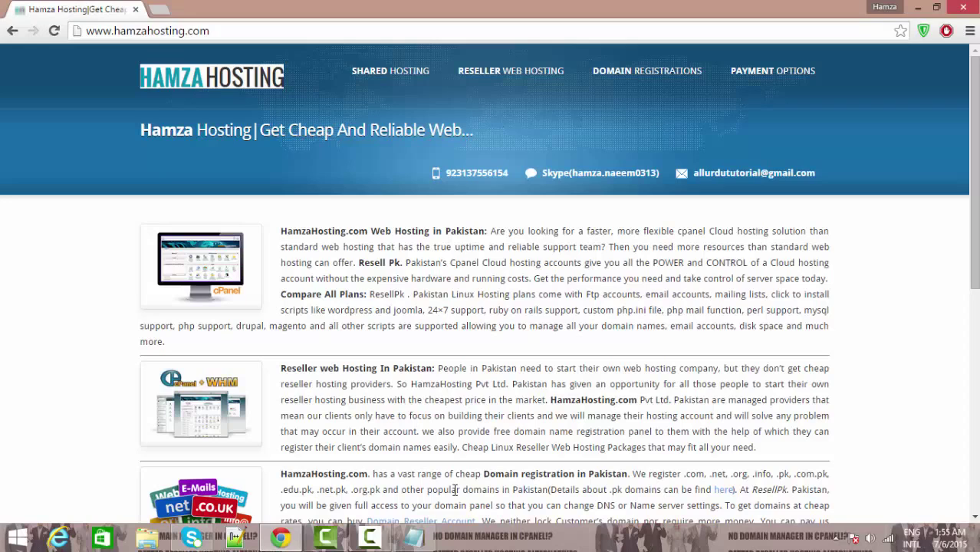
left_click(414, 537)
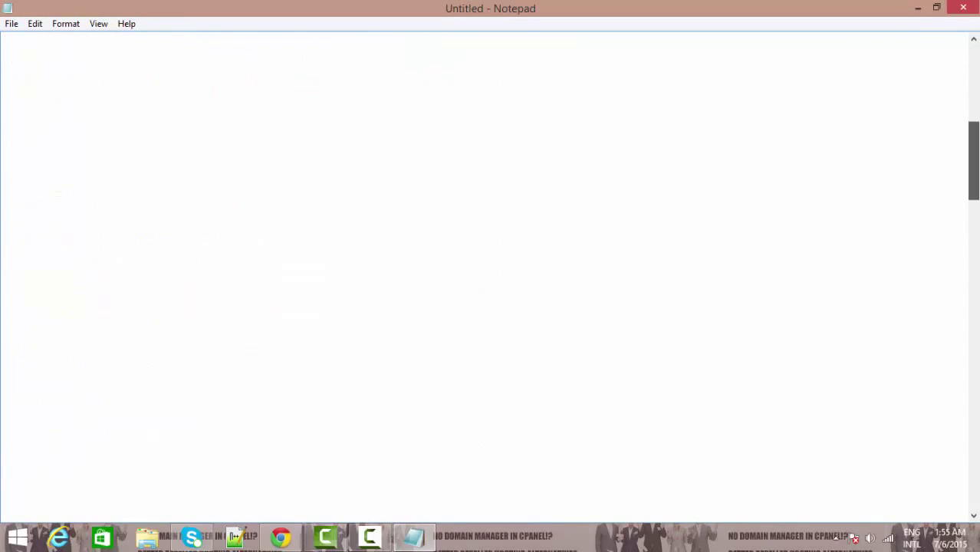
Step: Add 'Cpanel:' and 'Whm:' labels on separate lines below Bandwidth
left_click_drag(972, 92, 972, 136)
left_click(328, 332)
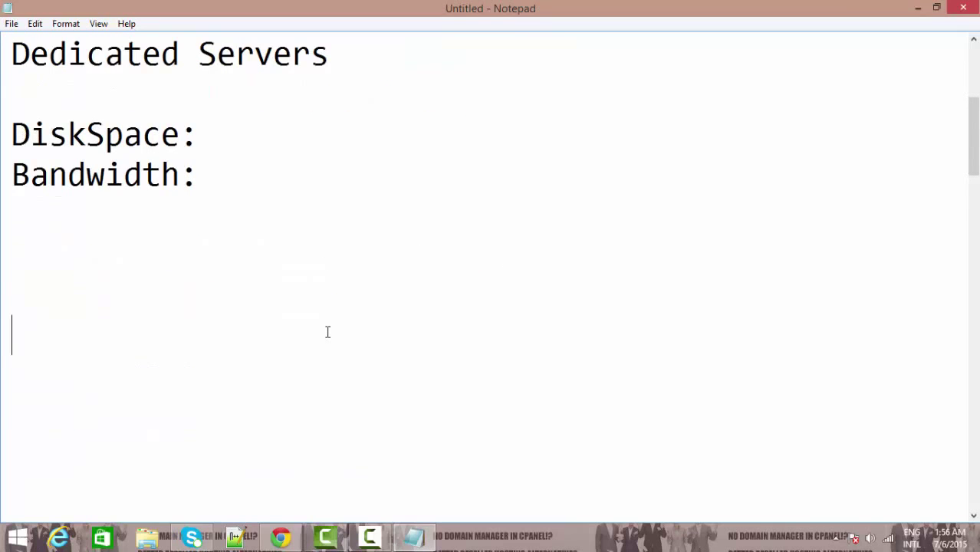
type("Cpanel")
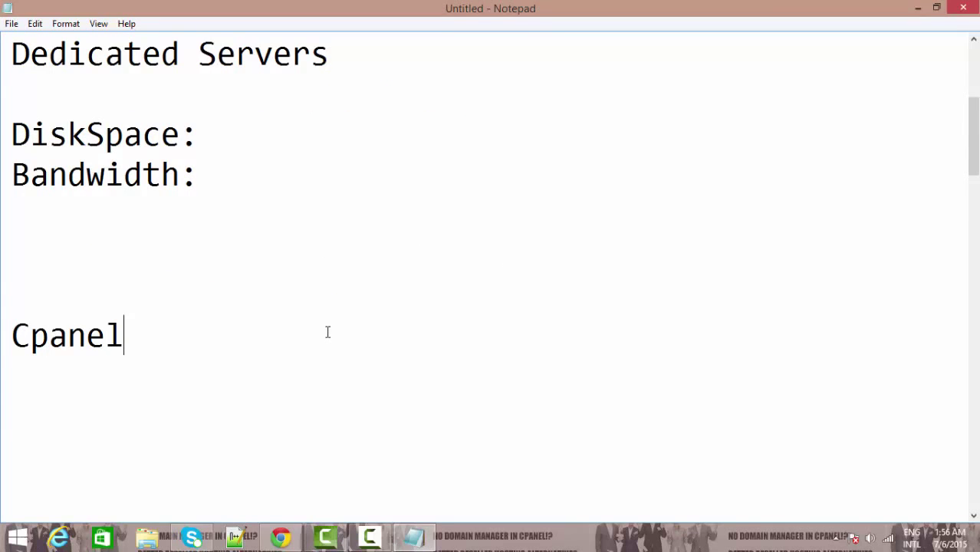
type(":")
key("Return")
key("Return")
left_click_drag(156, 334, 11, 335)
left_click(245, 360)
type("Wh")
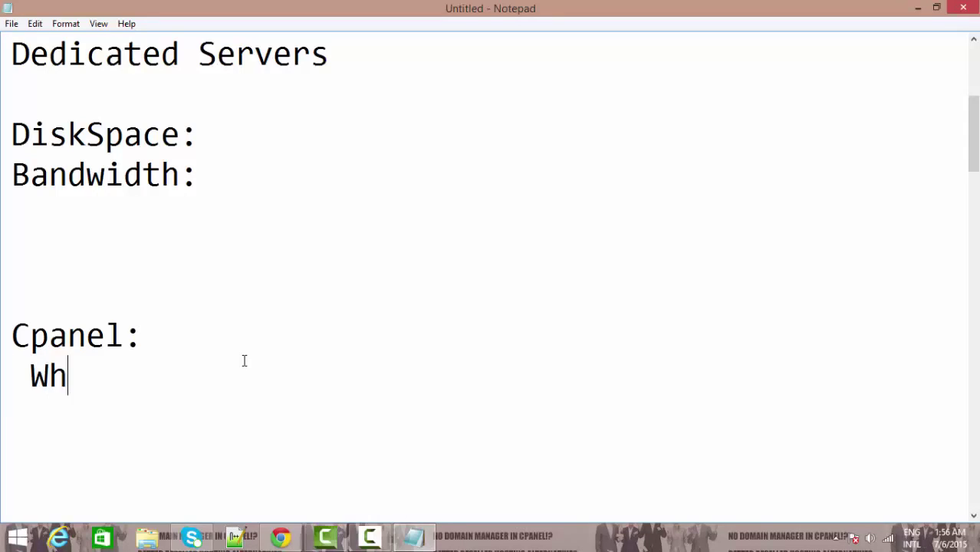
type("m:")
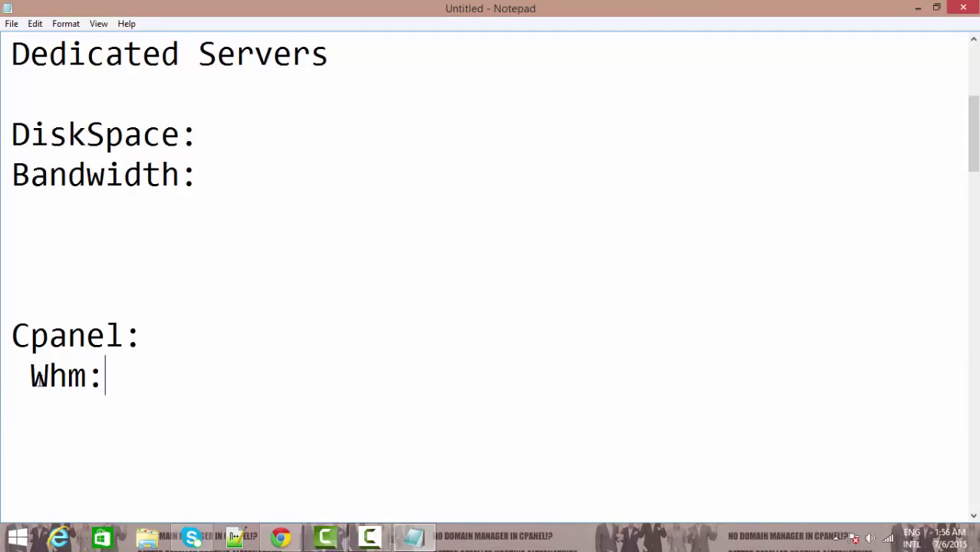
left_click(40, 381)
key("Return")
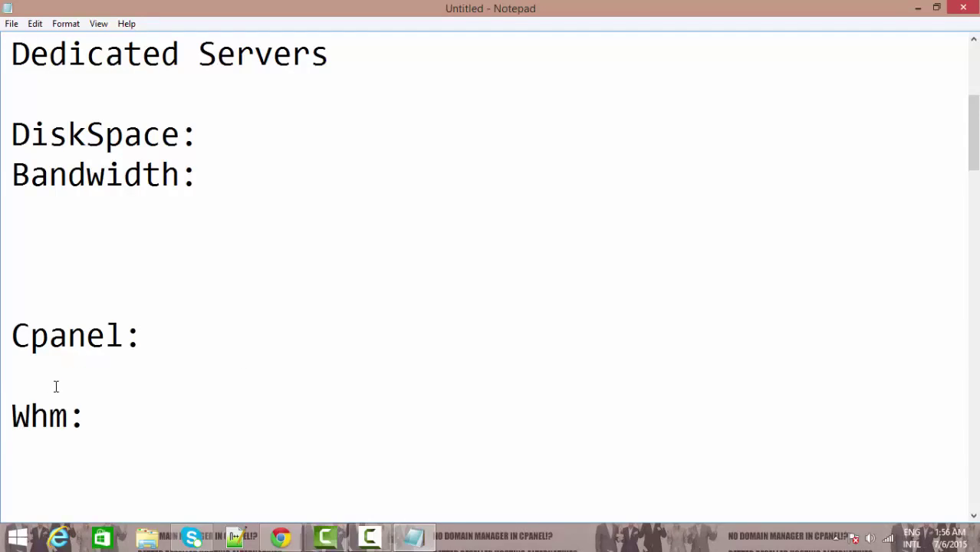
left_click(107, 420)
Step: Highlight the Cpanel: and Whm: labels, then return to the Hamza Hosting page in Chrome
left_click_drag(13, 329, 175, 349)
left_click_drag(119, 416, 2, 426)
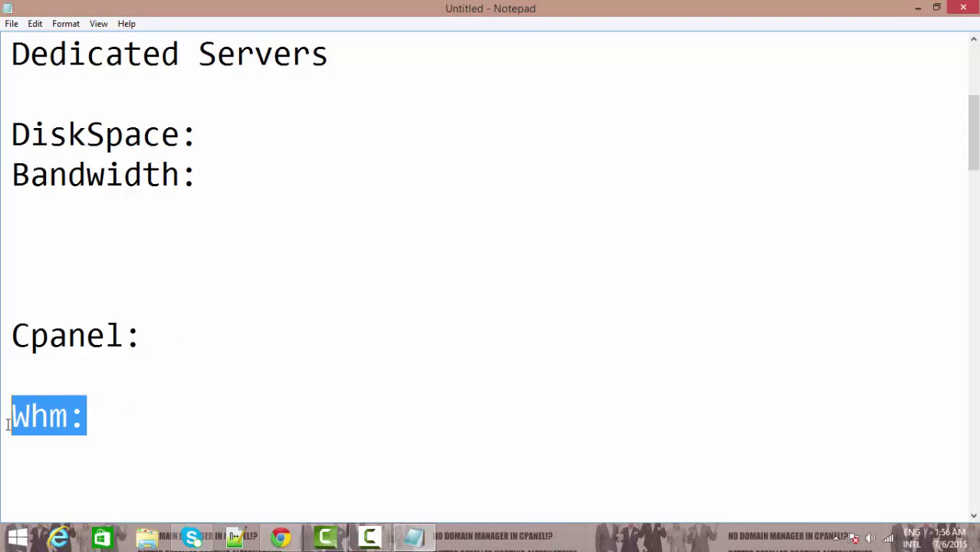
left_click(177, 393)
left_click(281, 536)
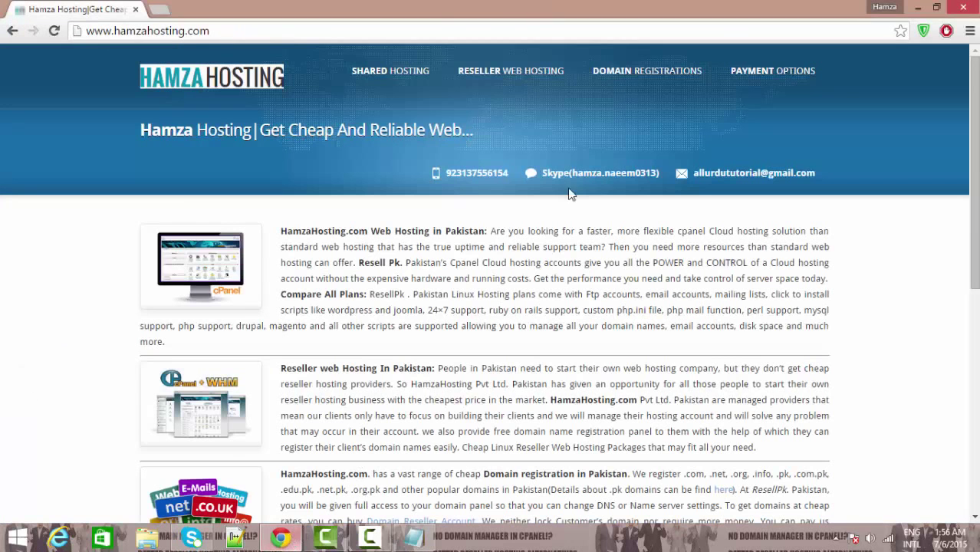
Step: Go to hamzahosting.com/cpanel to reach the cPanel login page
left_click(230, 31)
left_click(309, 27)
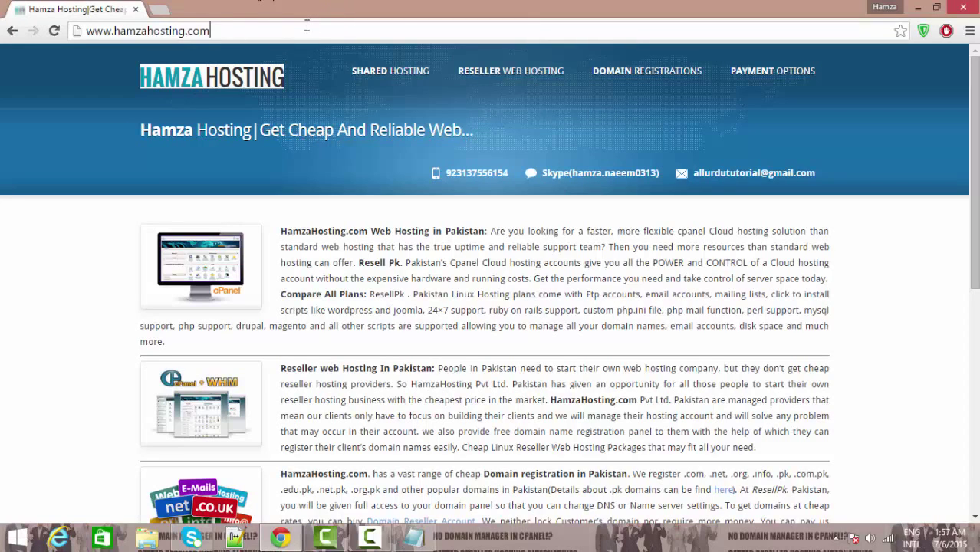
type("/")
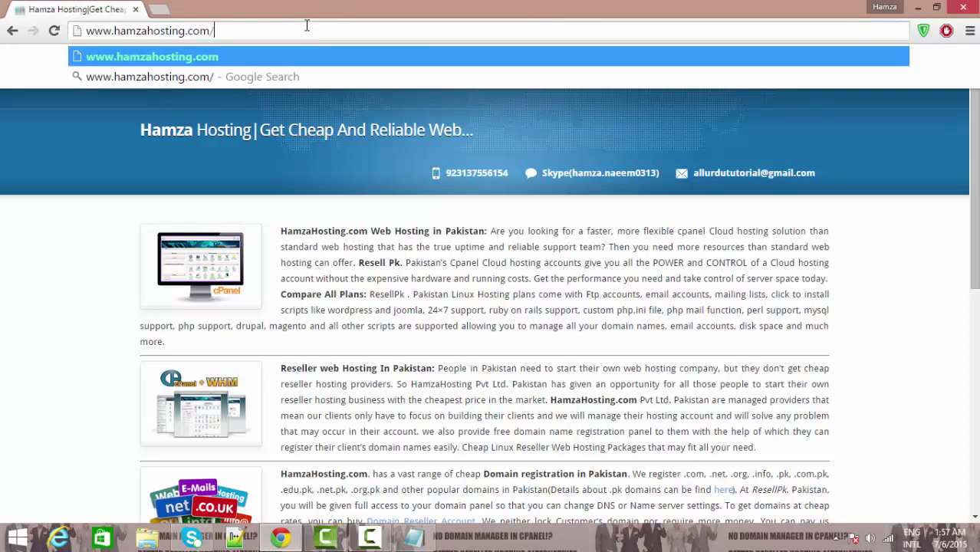
type("cpanel")
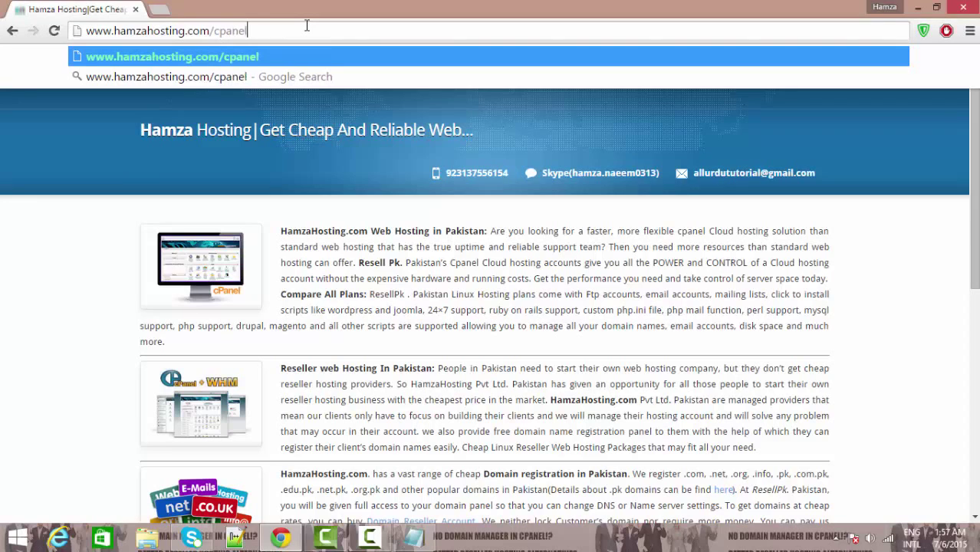
key("Return")
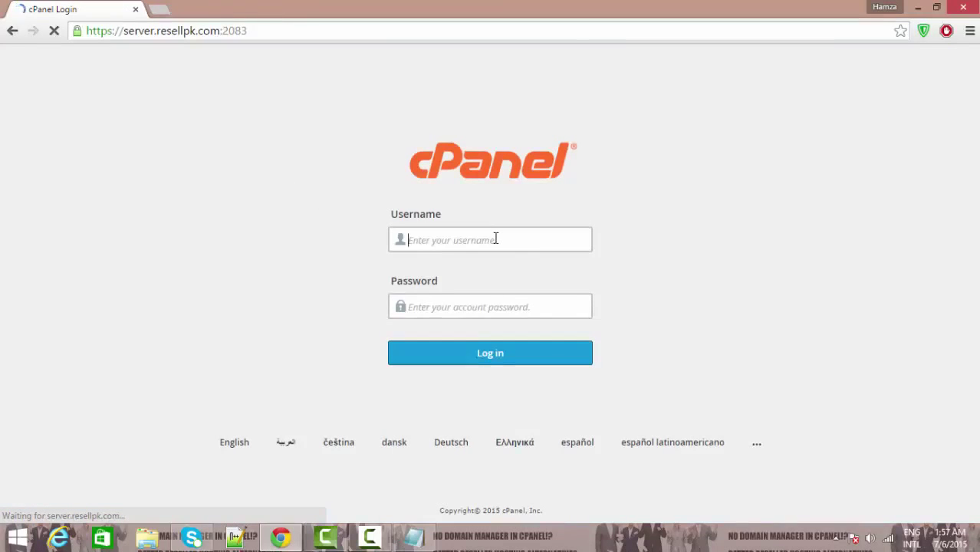
Step: Enter the account username, paste the password and log in to cPanel
left_click(450, 306)
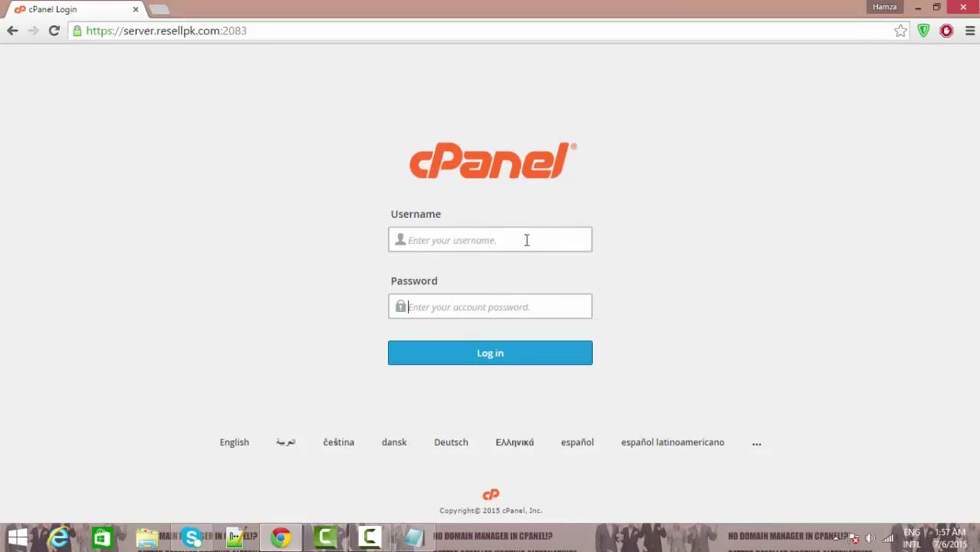
triple_click(493, 233)
left_click(501, 238)
type("hamzahosting")
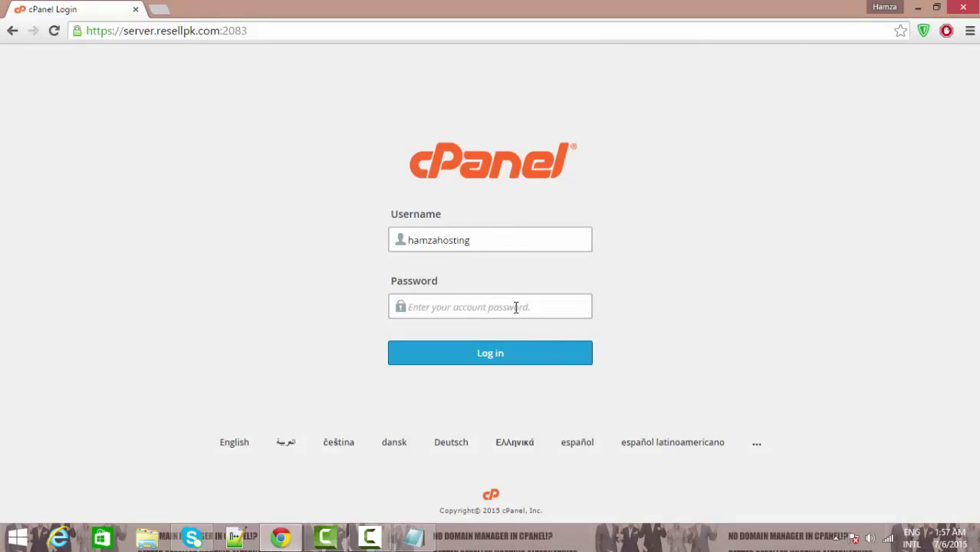
key("ctrl+v")
left_click(518, 354)
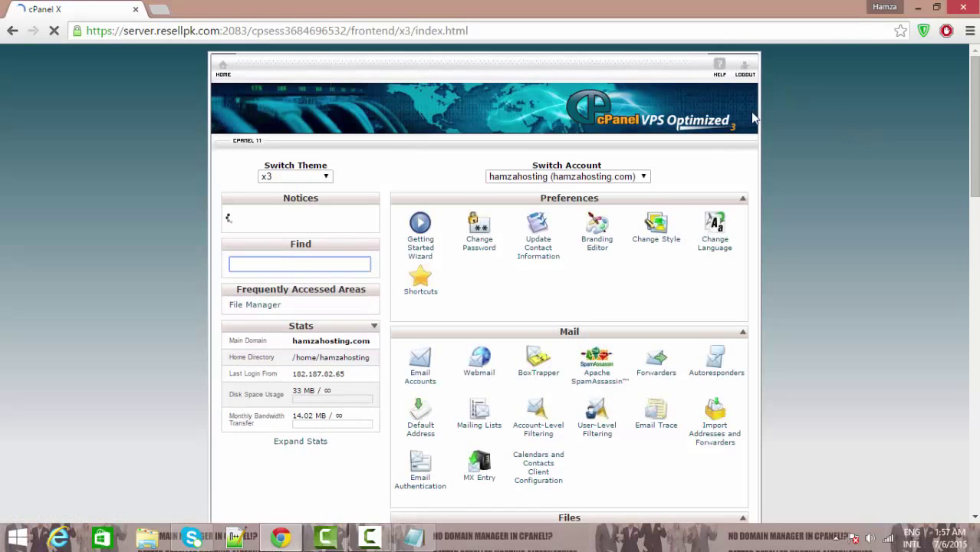
left_click(855, 214)
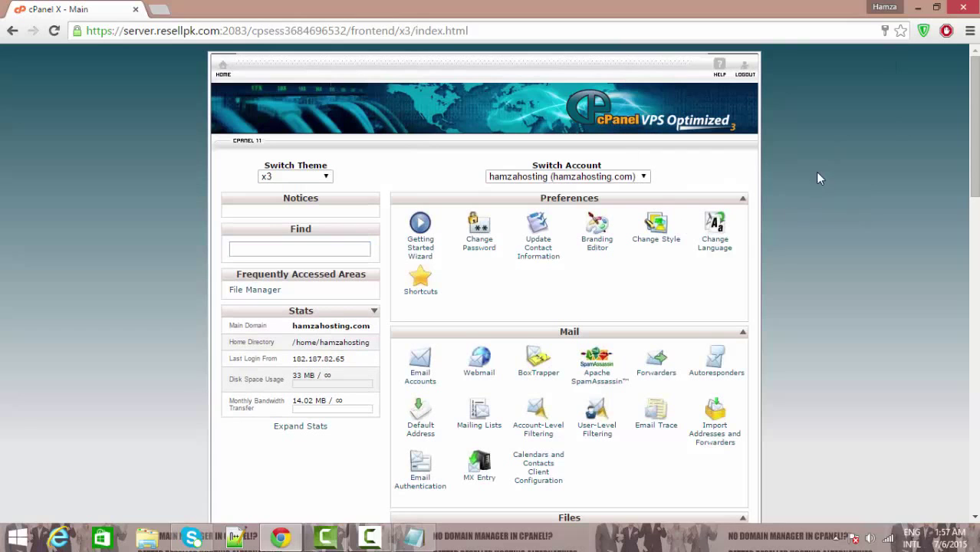
scroll(490, 307, "down", 15)
scroll(491, 307, "up", 15)
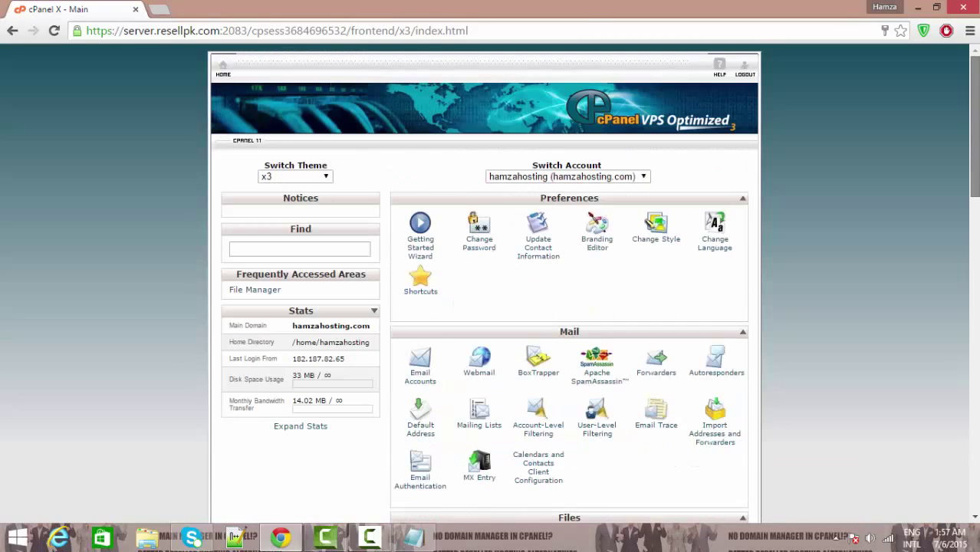
scroll(491, 307, "down", 2)
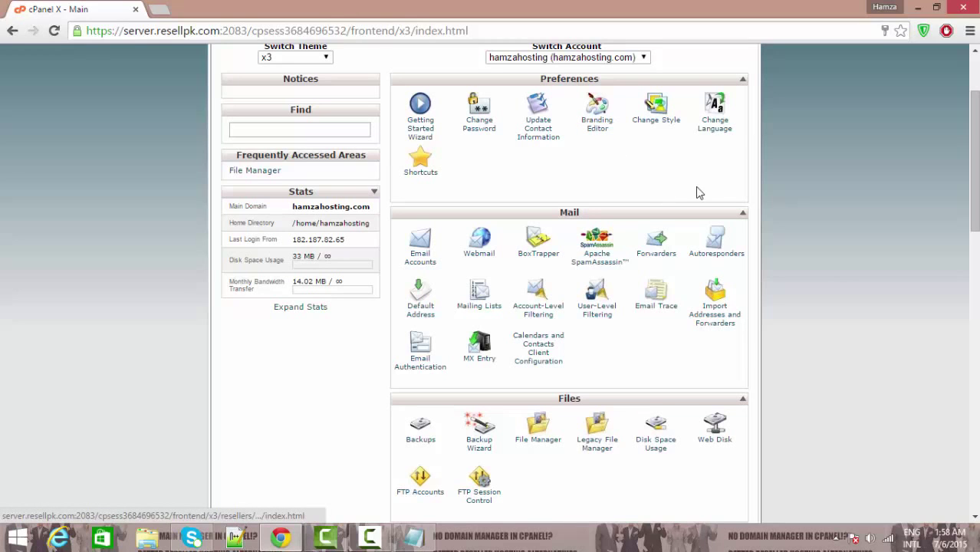
left_click_drag(974, 153, 973, 222)
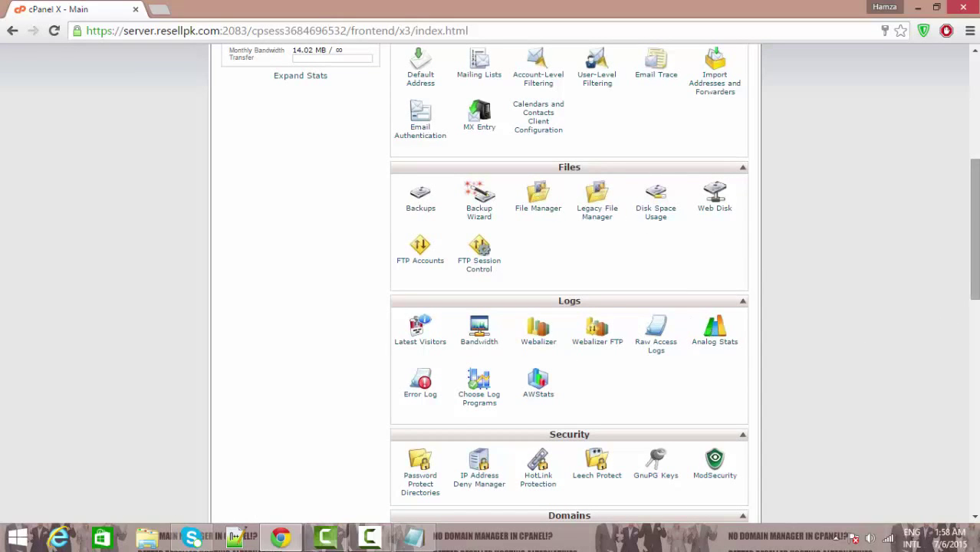
mouse_move(973, 230)
left_mouse_down()
mouse_move(974, 341)
mouse_move(972, 227)
left_mouse_up()
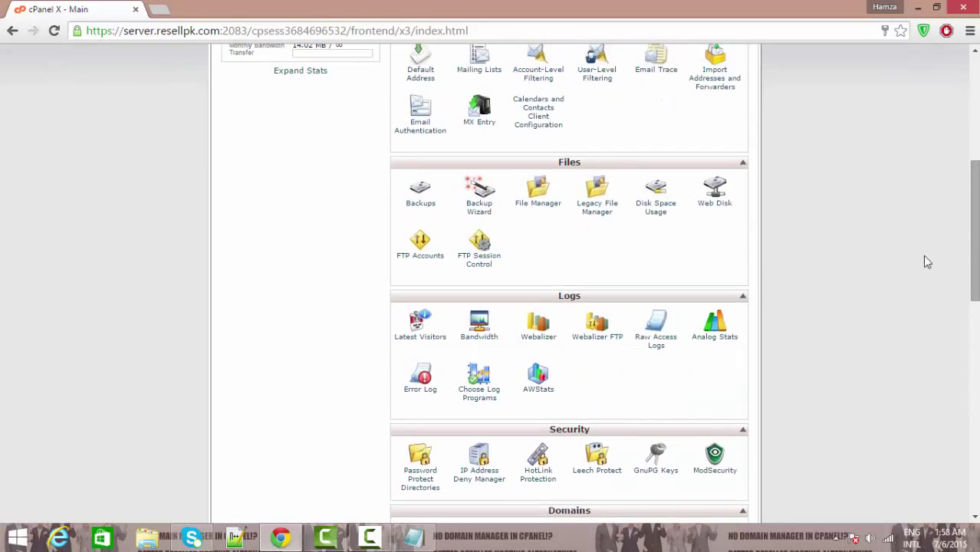
left_click(520, 205)
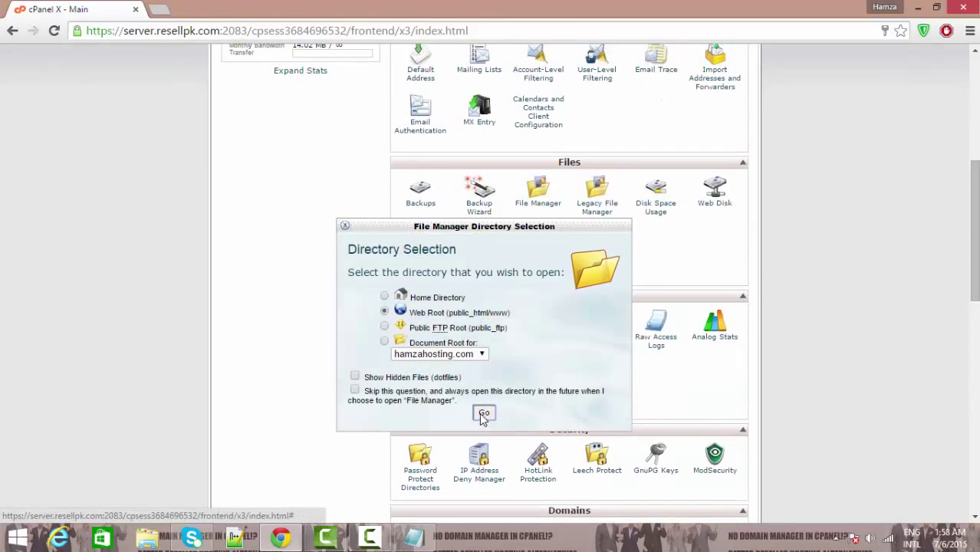
left_click(479, 412)
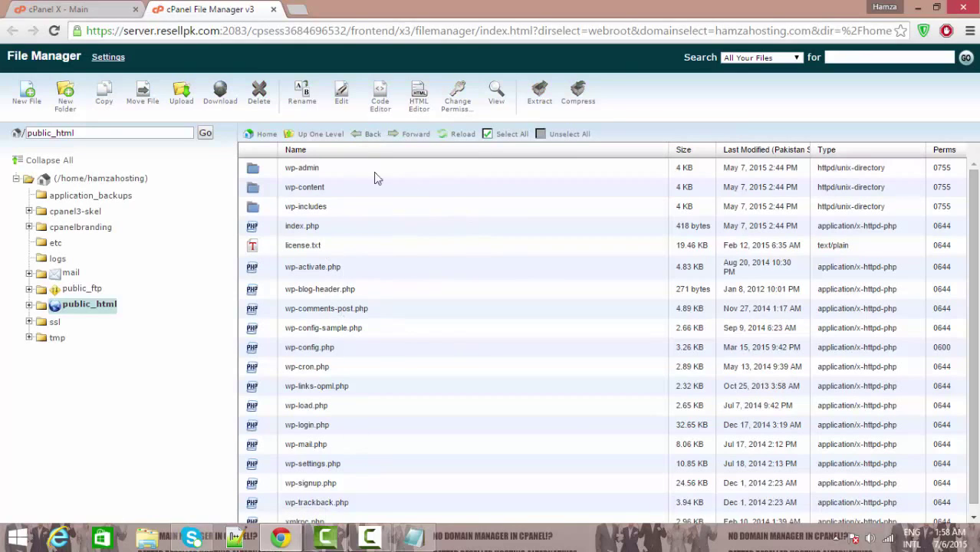
left_click(273, 9)
scroll(879, 231, "up", 5)
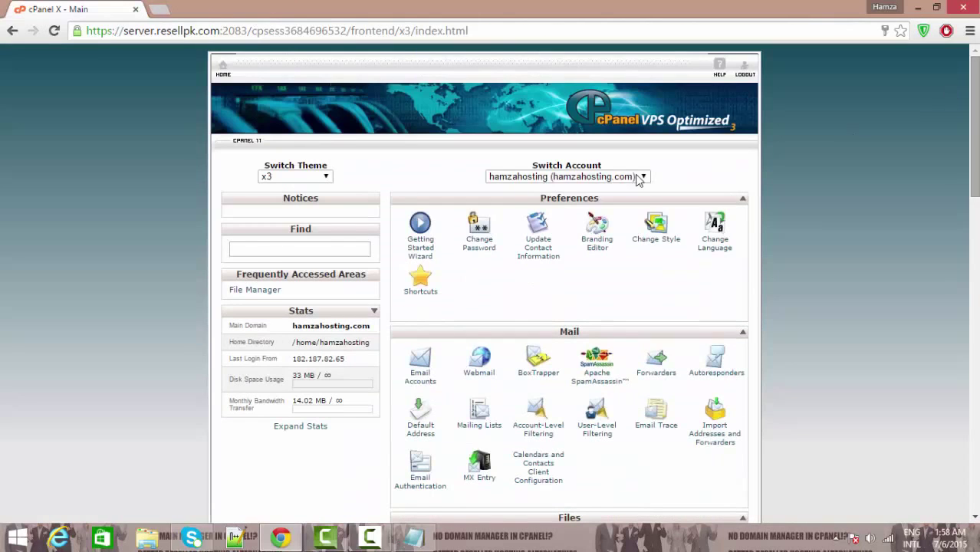
left_click(158, 8)
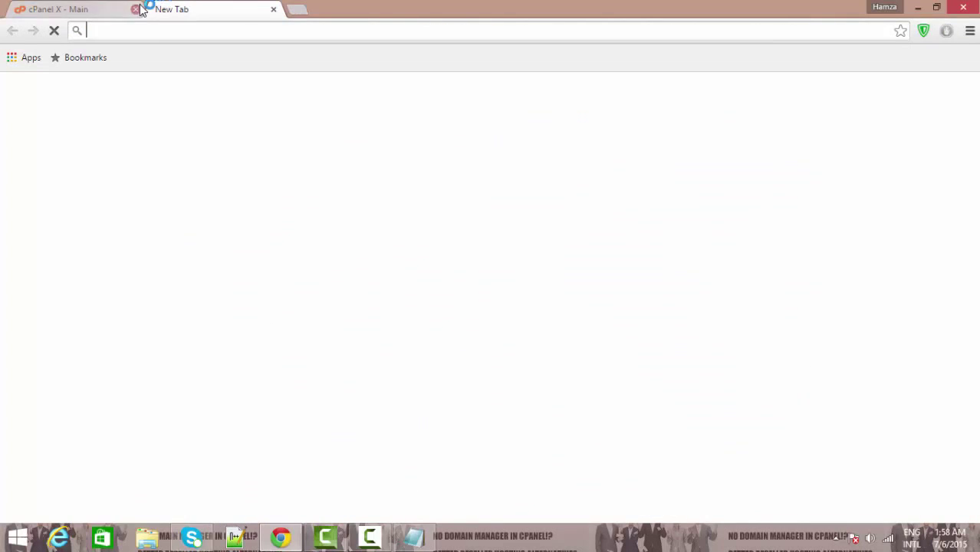
type("hamza hosting")
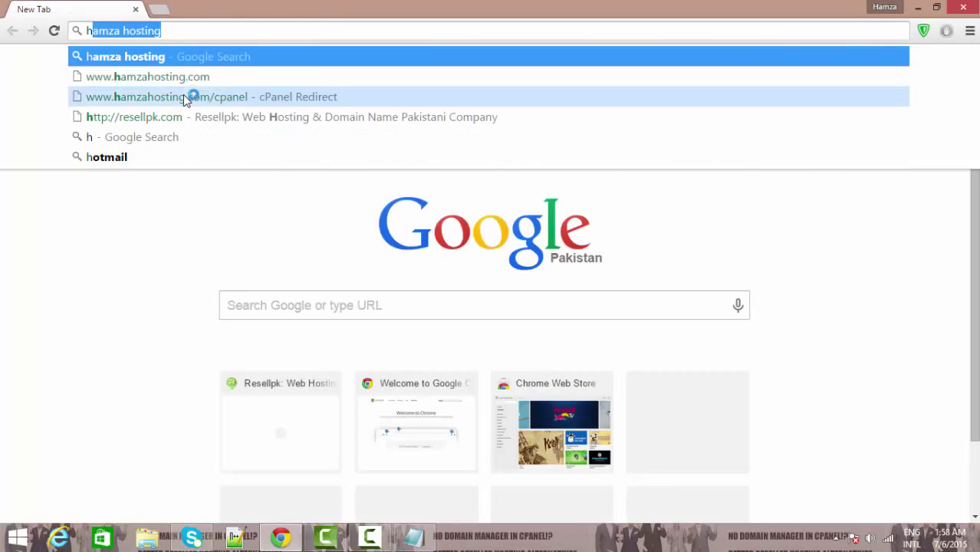
left_click(208, 79)
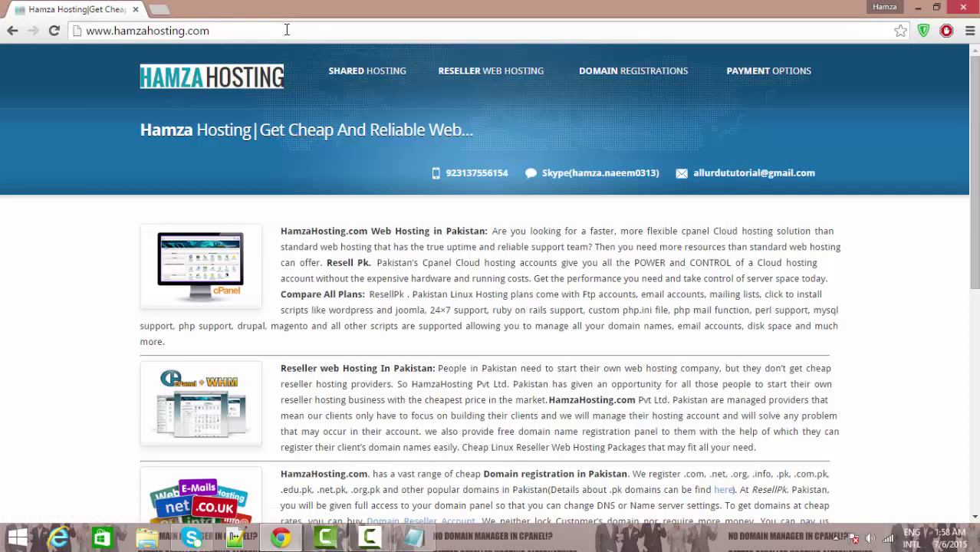
left_click(286, 29)
type("/whm")
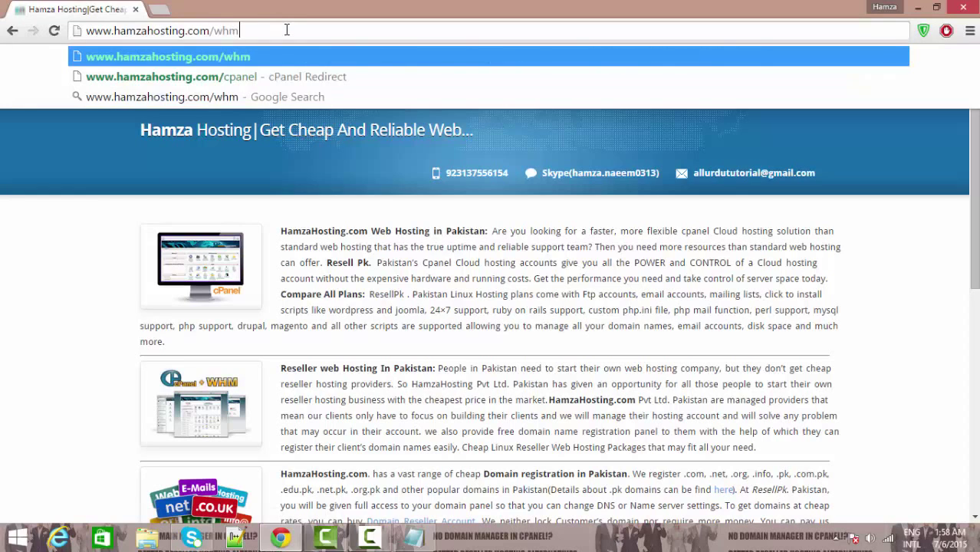
key("Return")
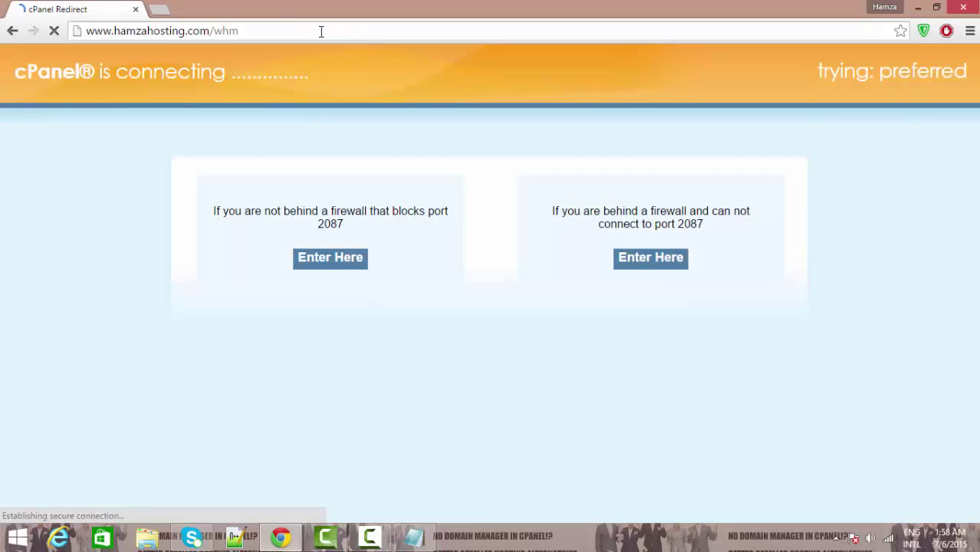
double_click(321, 32)
double_click(352, 31)
left_click(384, 26)
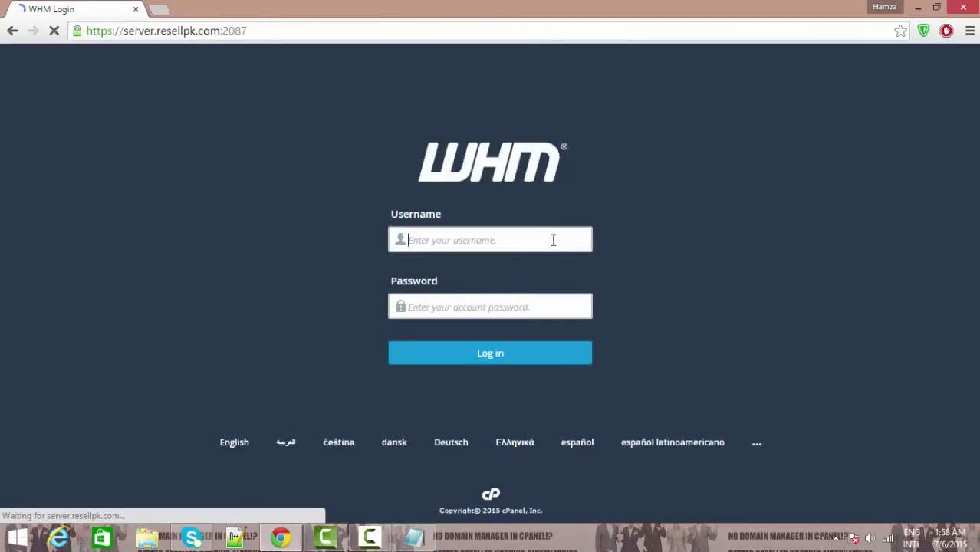
Step: Enter the WHM username, paste the password and log in
type("hamzahos")
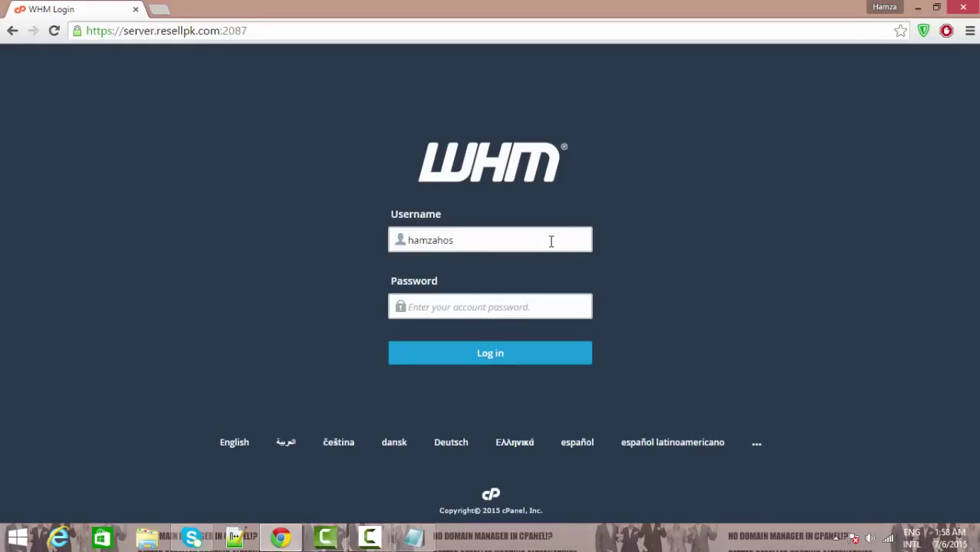
left_click(560, 308)
key("ctrl+v")
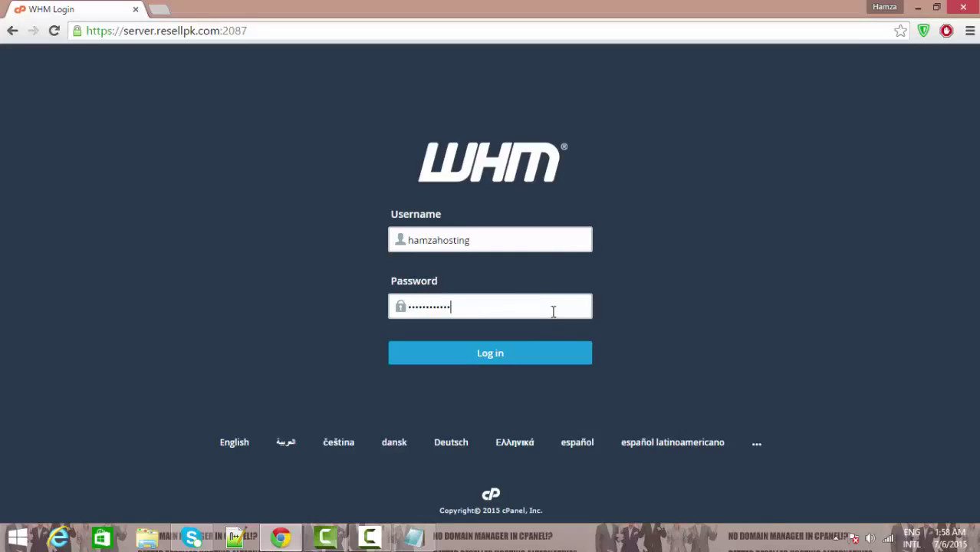
left_click(516, 357)
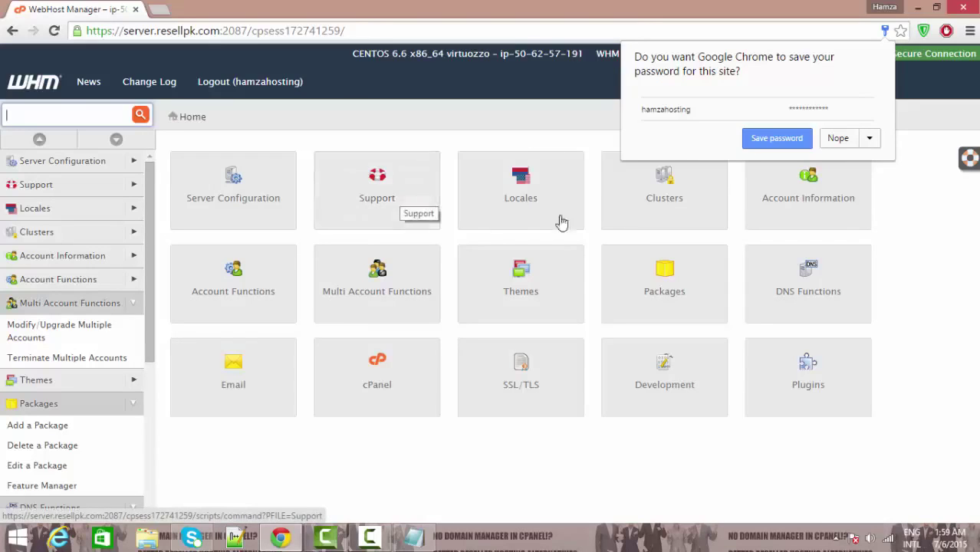
Step: Check List Accounts shows no accounts, then open Packages > Add a Package
left_click(823, 197)
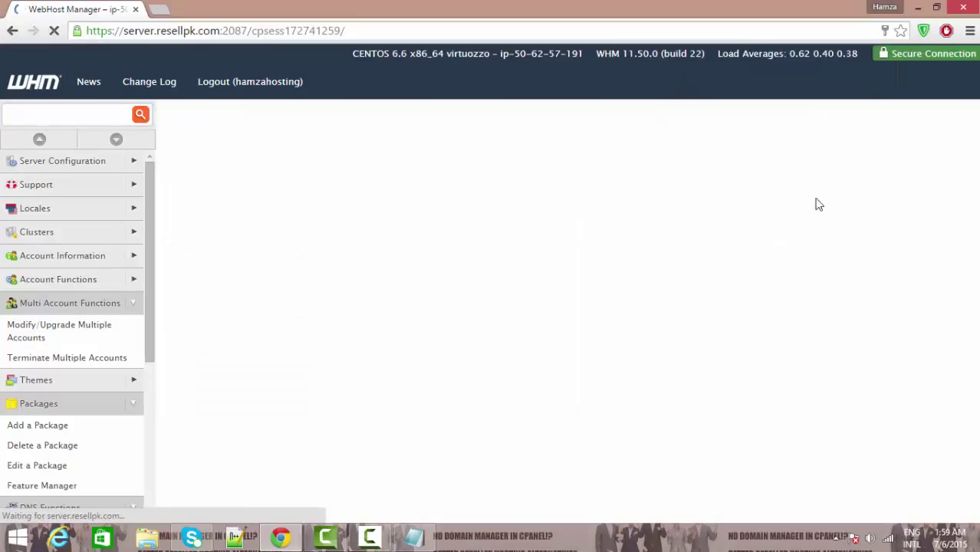
left_click(240, 182)
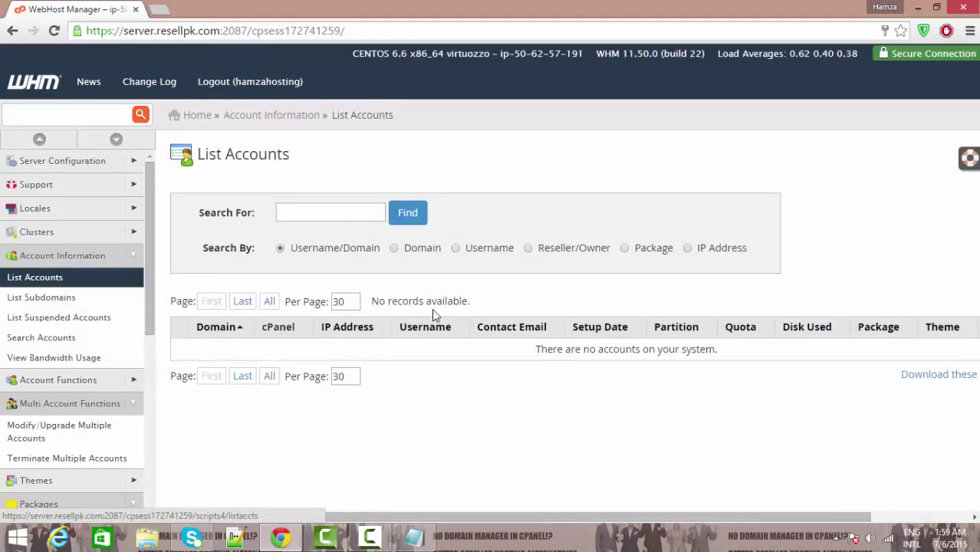
left_click(71, 115)
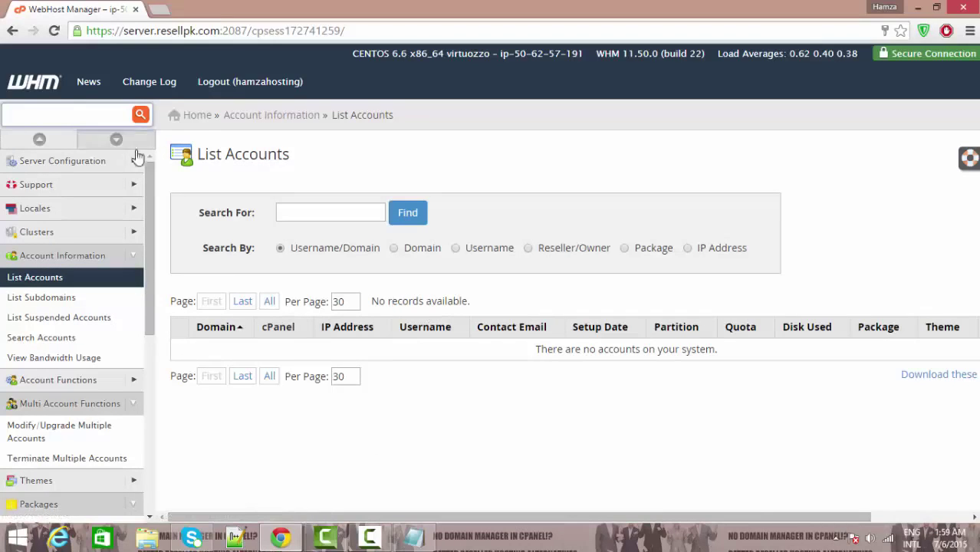
left_click(200, 122)
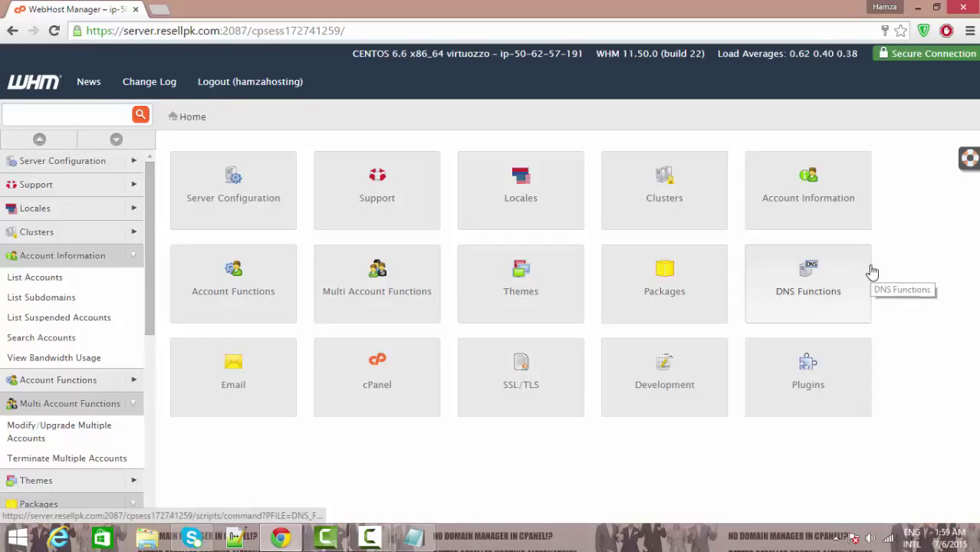
left_click(675, 291)
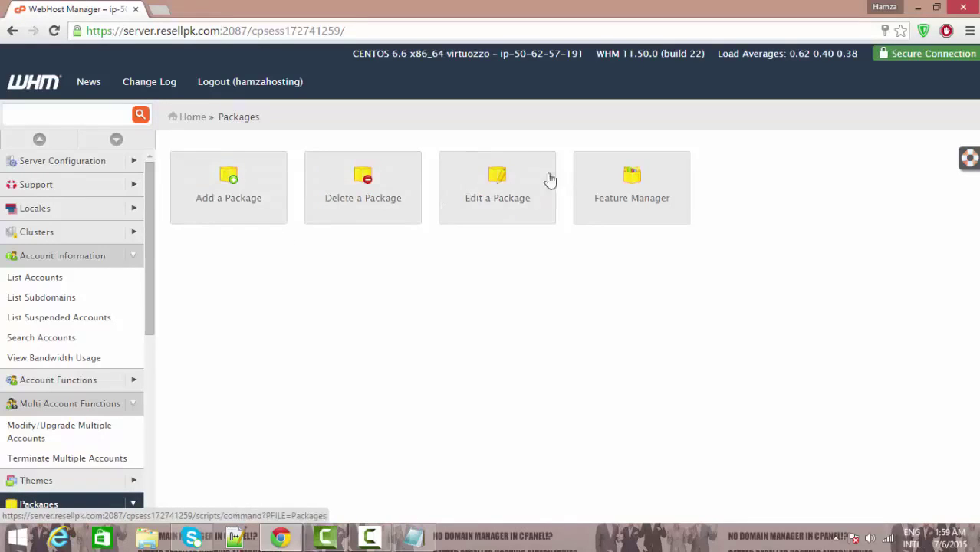
left_click(212, 197)
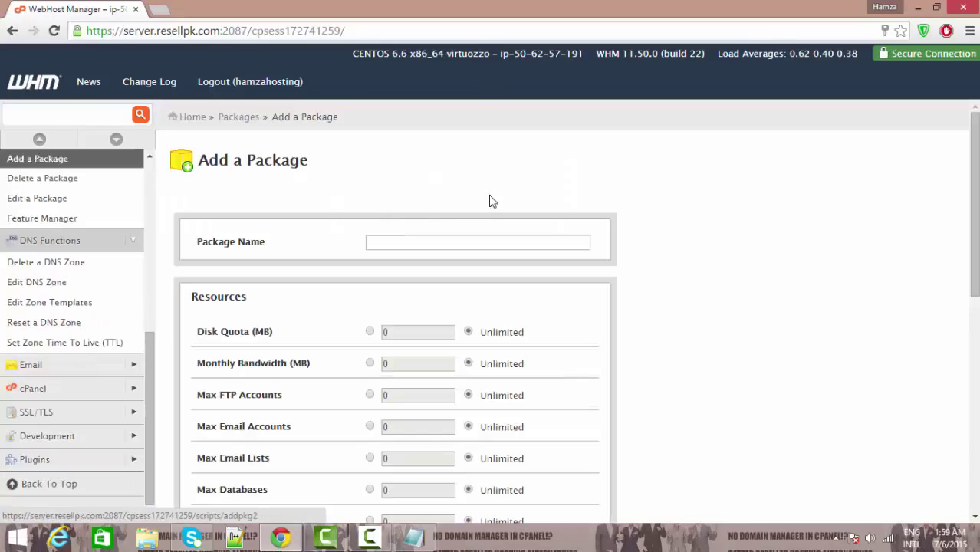
Step: Set custom limits of 1000 MB disk quota and 2000 MB monthly bandwidth
left_click(442, 244)
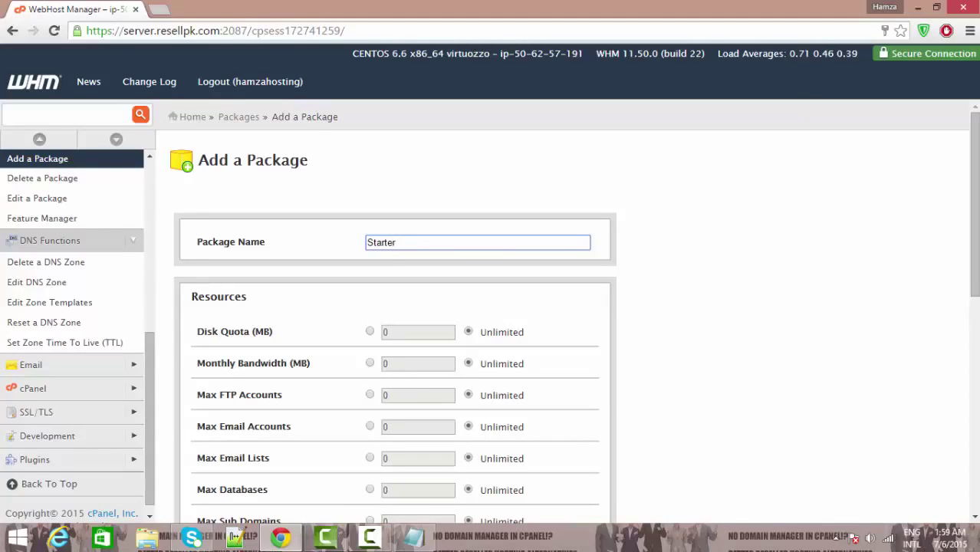
scroll(364, 291, "down", 1)
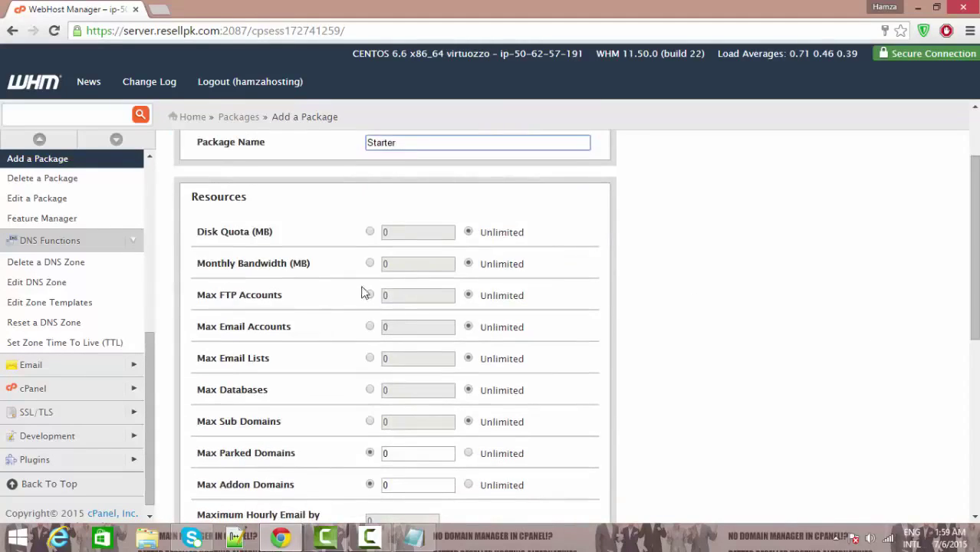
left_click(369, 232)
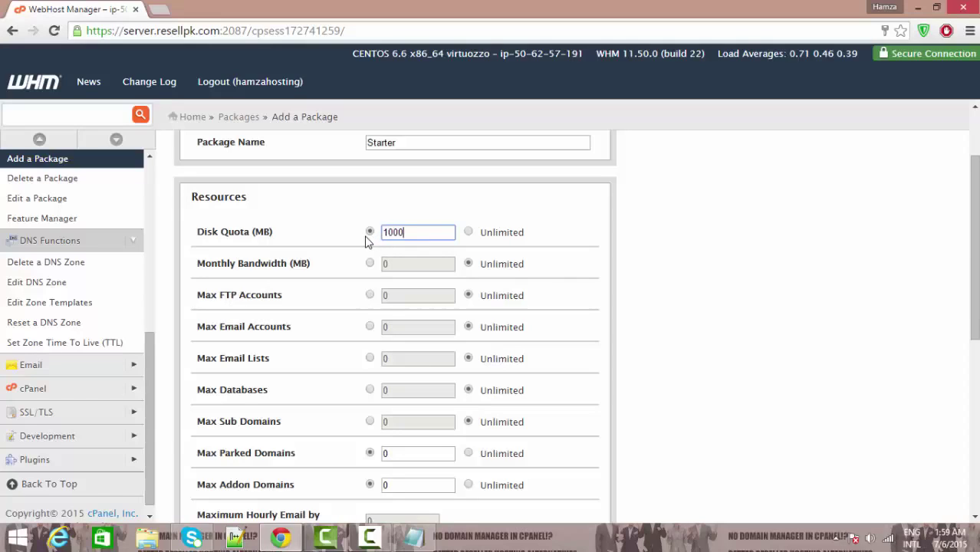
left_click(369, 263)
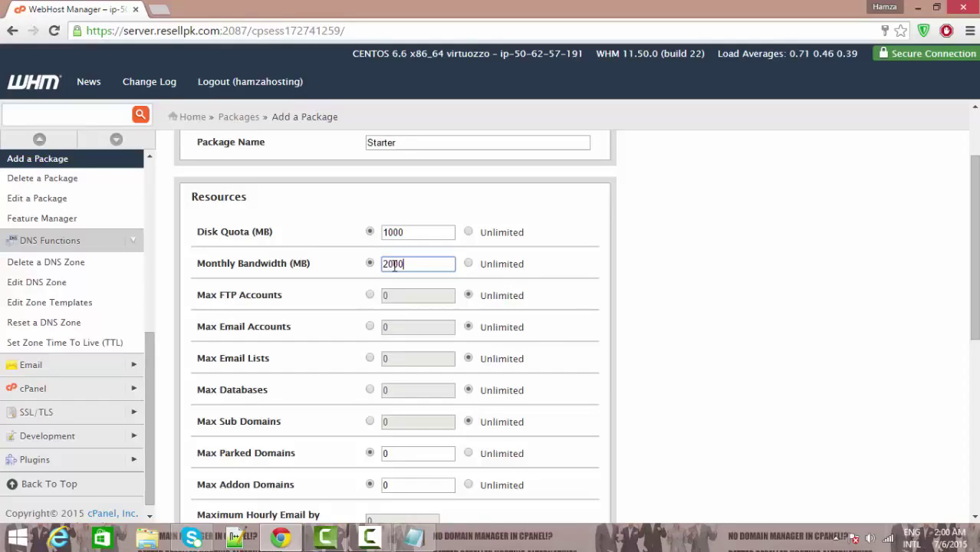
Step: Limit Max FTP Accounts, Max Email Accounts and Max Email Lists to 10 each
left_click(371, 295)
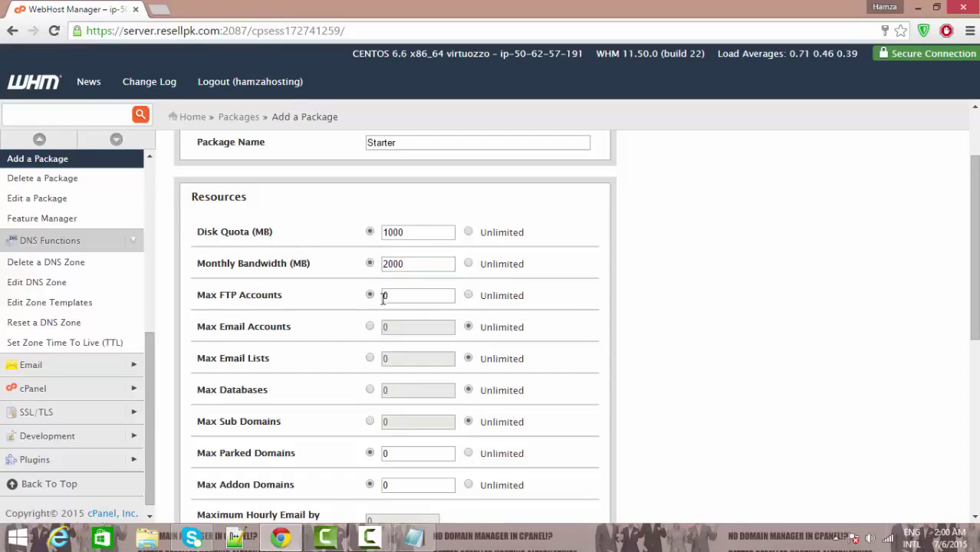
left_click(400, 298)
left_click(371, 327)
left_click(398, 326)
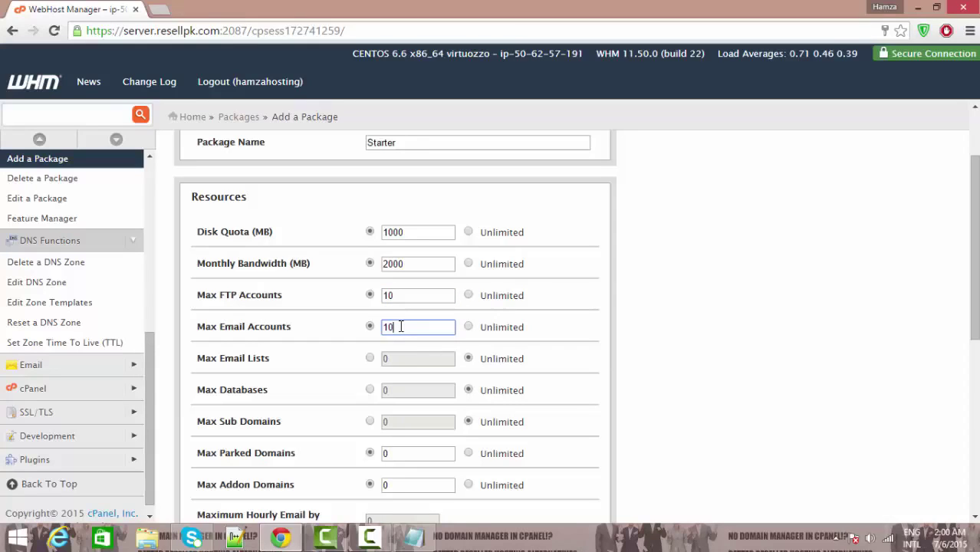
left_click(371, 358)
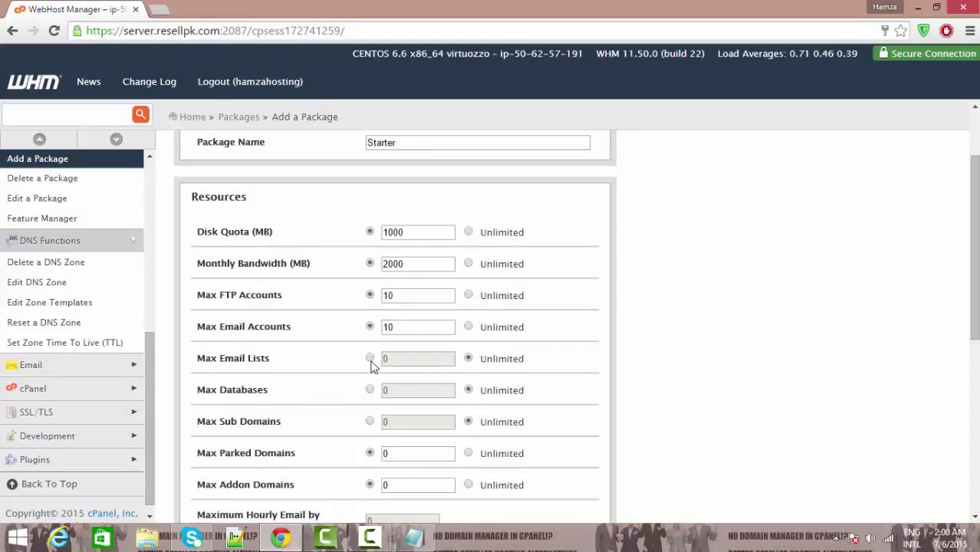
left_click(391, 362)
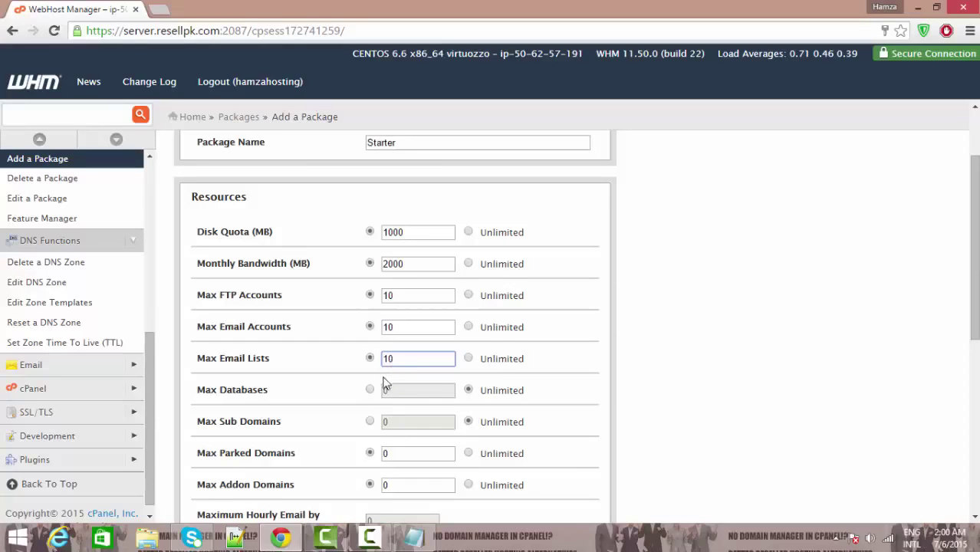
Step: Limit Max Databases, Sub Domains, Parked Domains and Addon Domains to 10 each
left_click(370, 390)
left_click(371, 421)
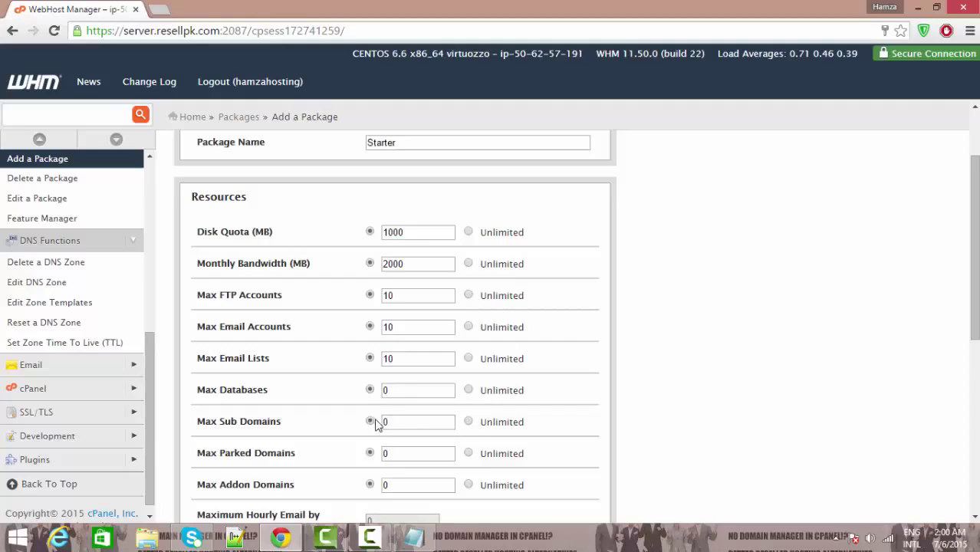
left_click(414, 391)
left_click(405, 421)
left_click(411, 451)
left_click_drag(970, 300, 971, 347)
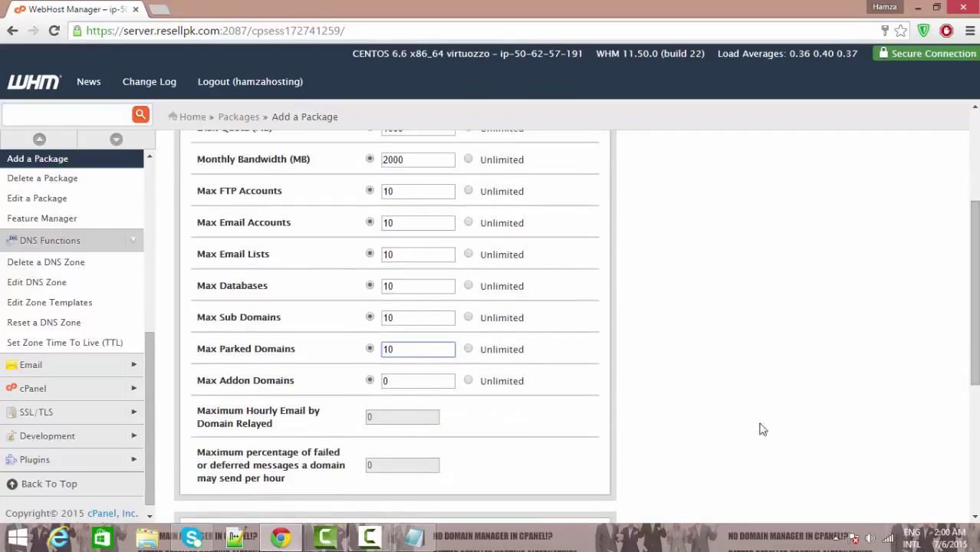
left_click(421, 386)
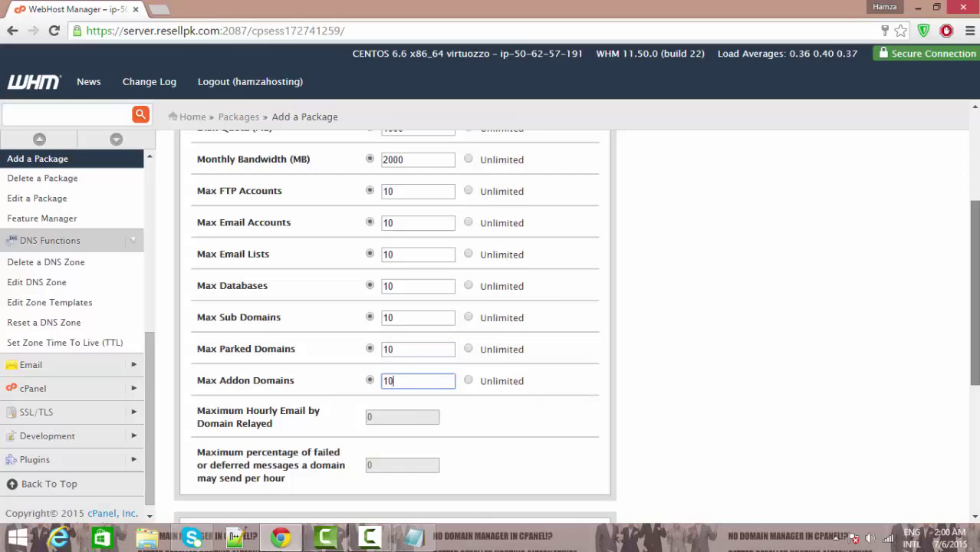
left_click_drag(973, 319, 973, 444)
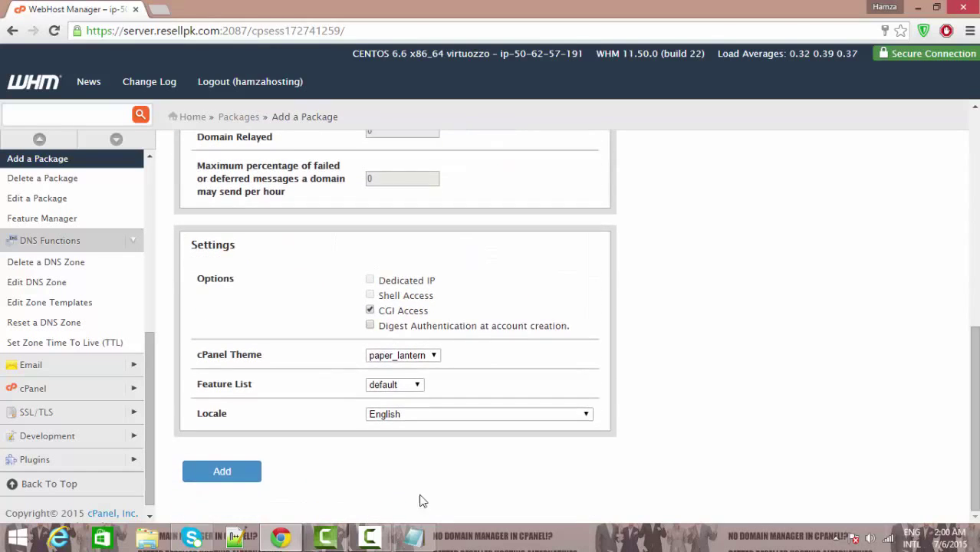
Step: Add the hamzahosting_Starter package and go back to the Packages page
left_click(223, 473)
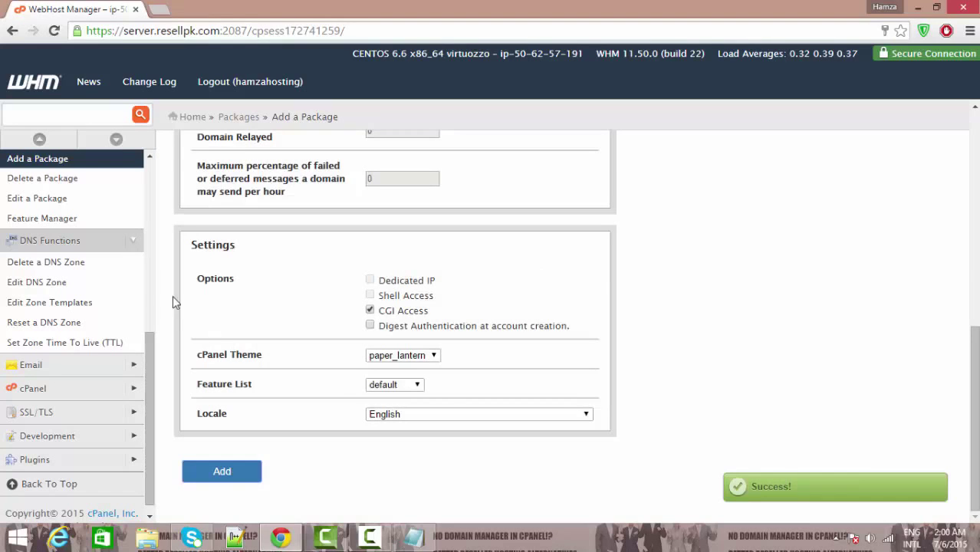
left_click(242, 119)
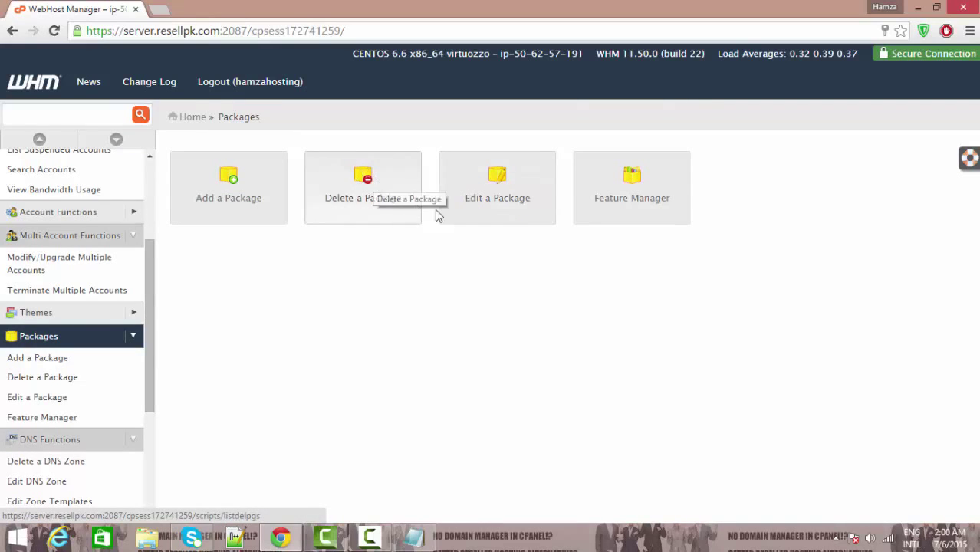
Step: Open hamzahosting_Starter in Edit a Package to review its limits, then go back Home
left_click(519, 195)
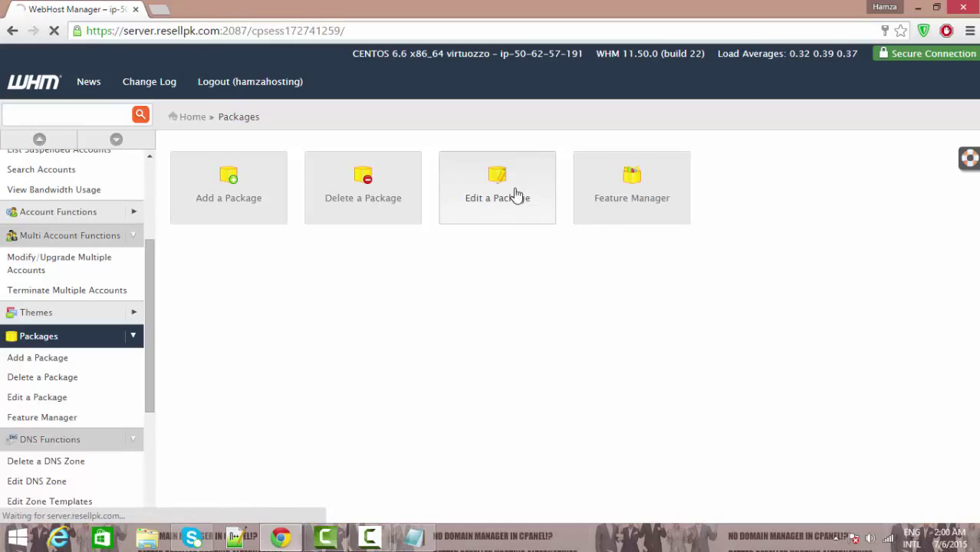
left_click(233, 261)
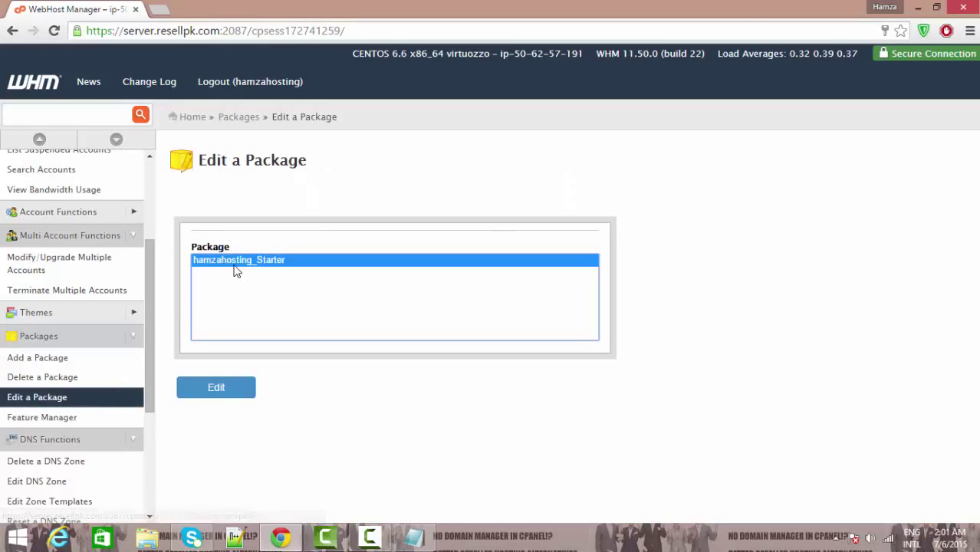
left_click(230, 391)
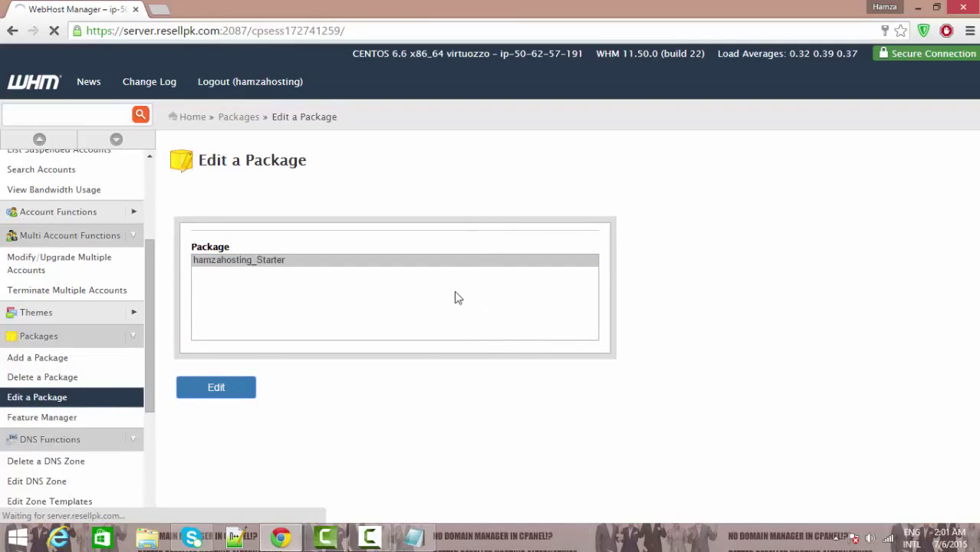
mouse_move(975, 194)
left_mouse_down()
mouse_move(975, 345)
mouse_move(975, 193)
left_mouse_up()
left_click(192, 118)
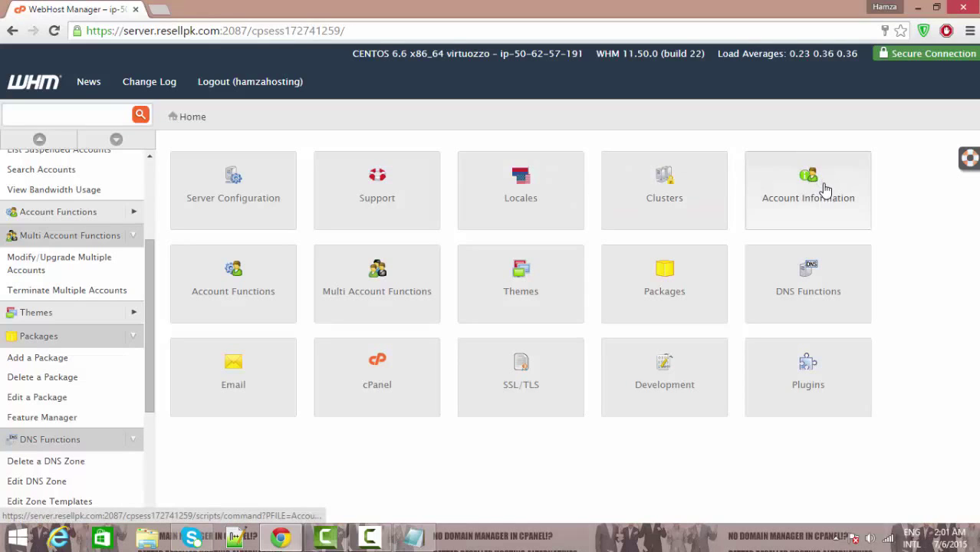
Step: Visit the Account Functions tools page from the WHM home page
left_click(246, 304)
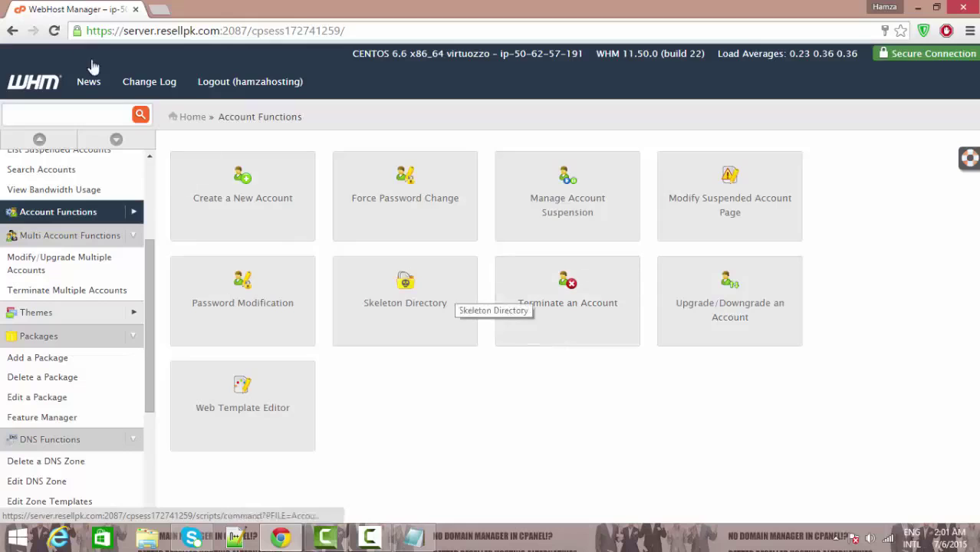
left_click(188, 120)
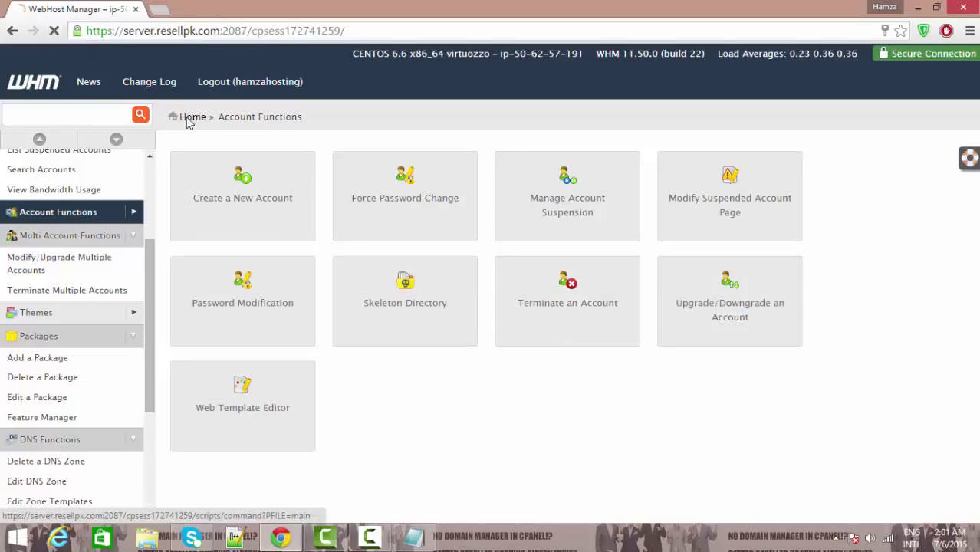
left_click(91, 113)
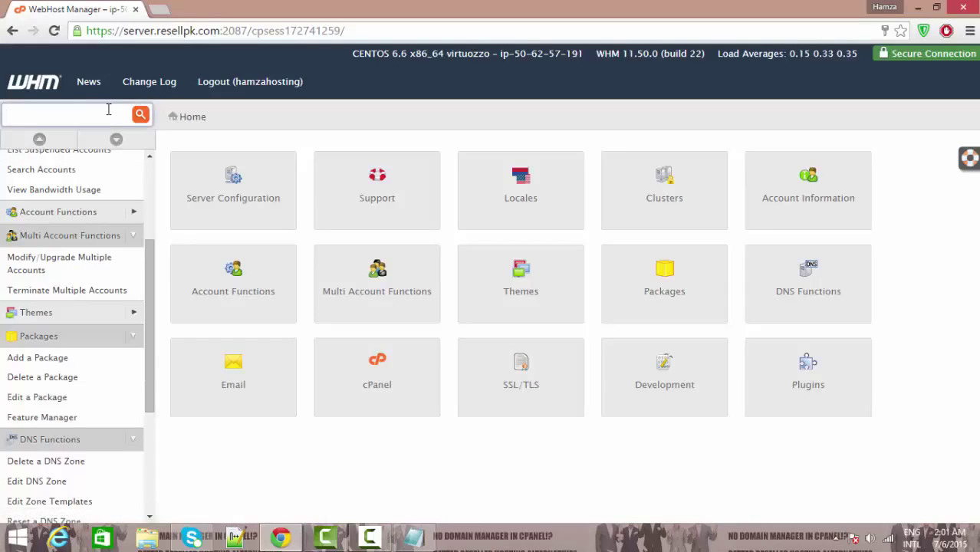
left_click(260, 289)
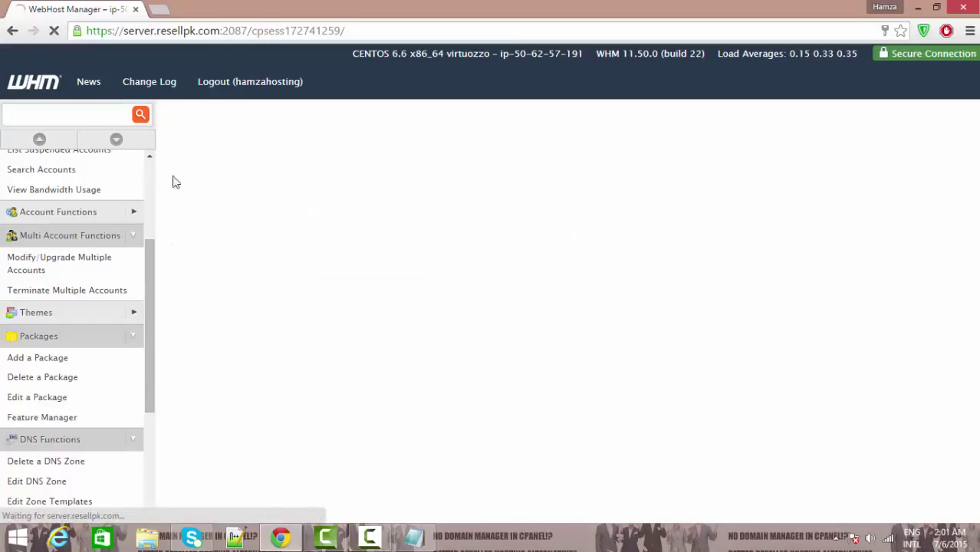
left_click(190, 118)
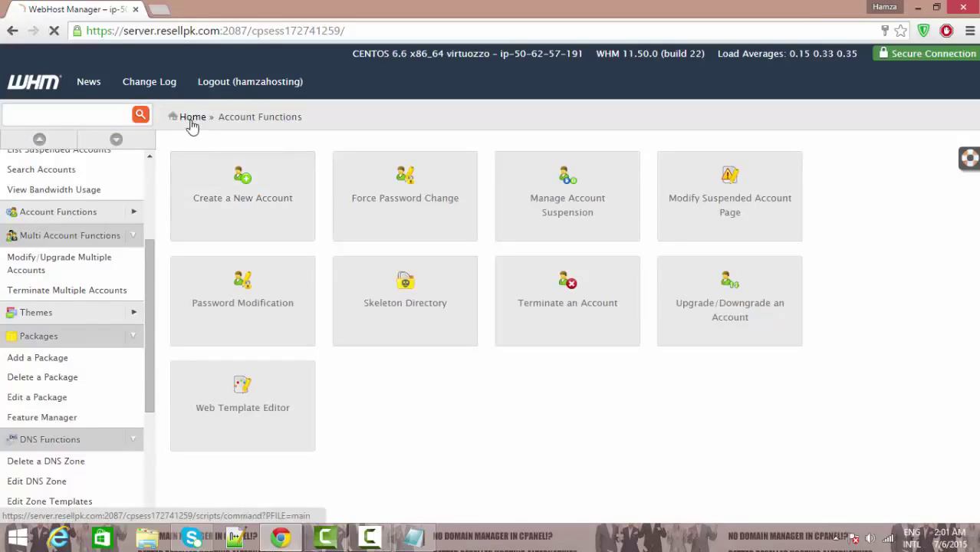
Step: Search 'create' in the sidebar and open Create a New Account
left_click(41, 113)
type("c")
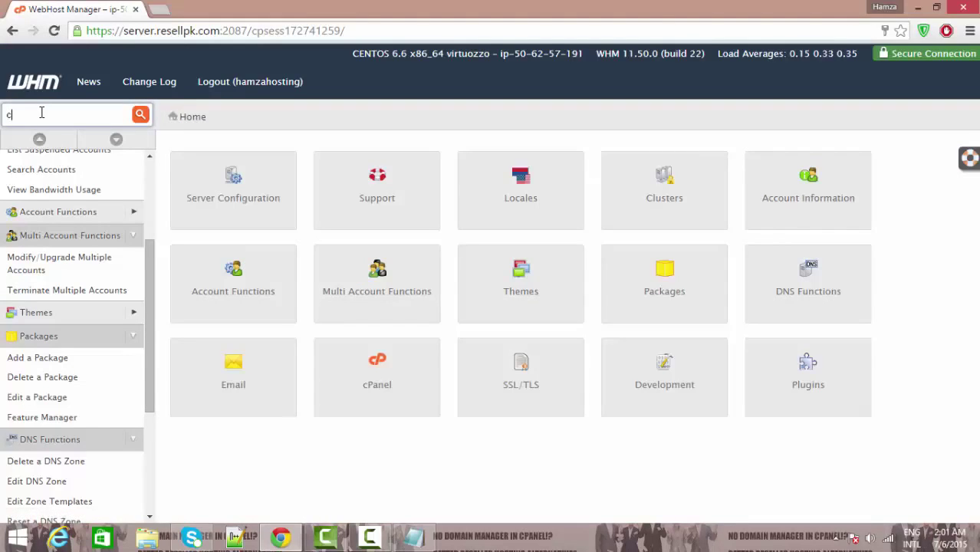
type("rea")
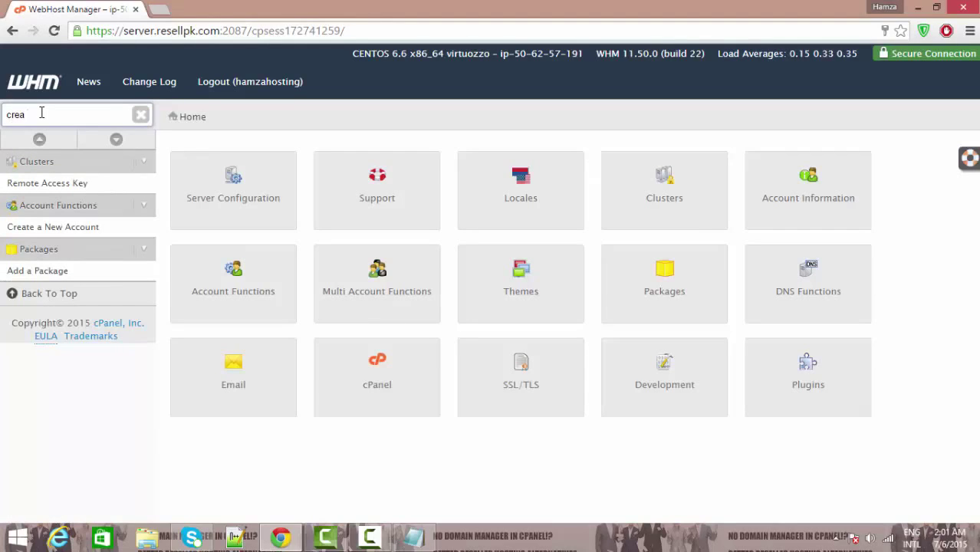
type("te")
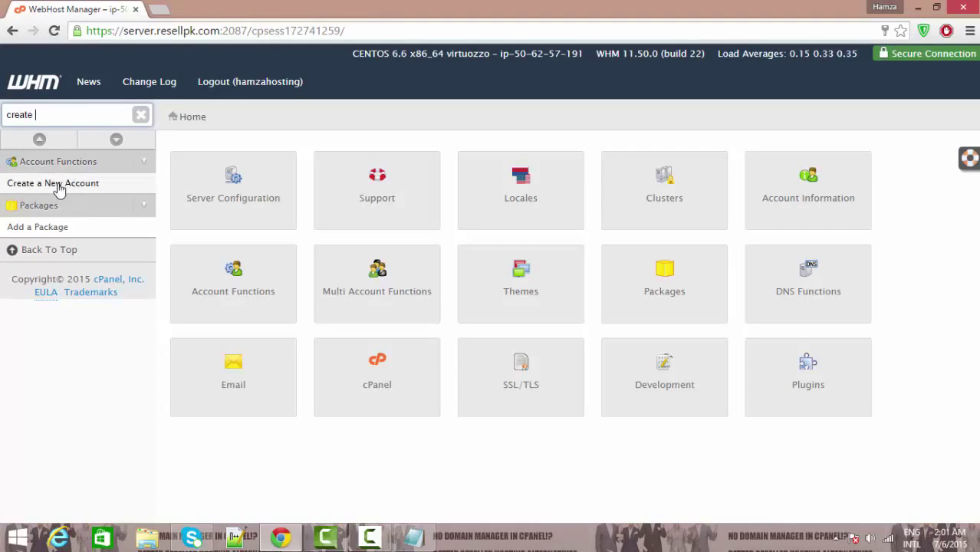
left_click(64, 190)
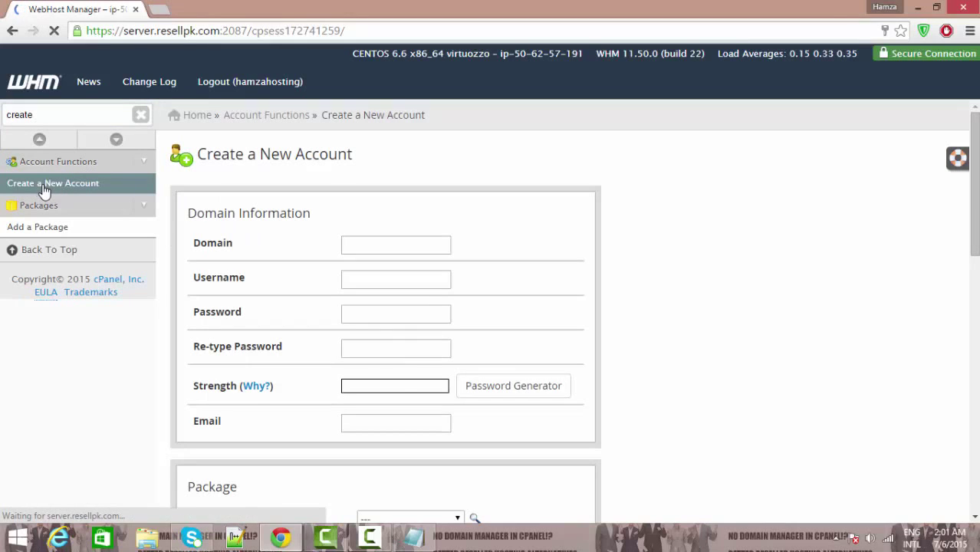
Step: Enter domain reselpk1.com, let the username fill as reselpk1, and bring up the Password Generator
left_click(355, 246)
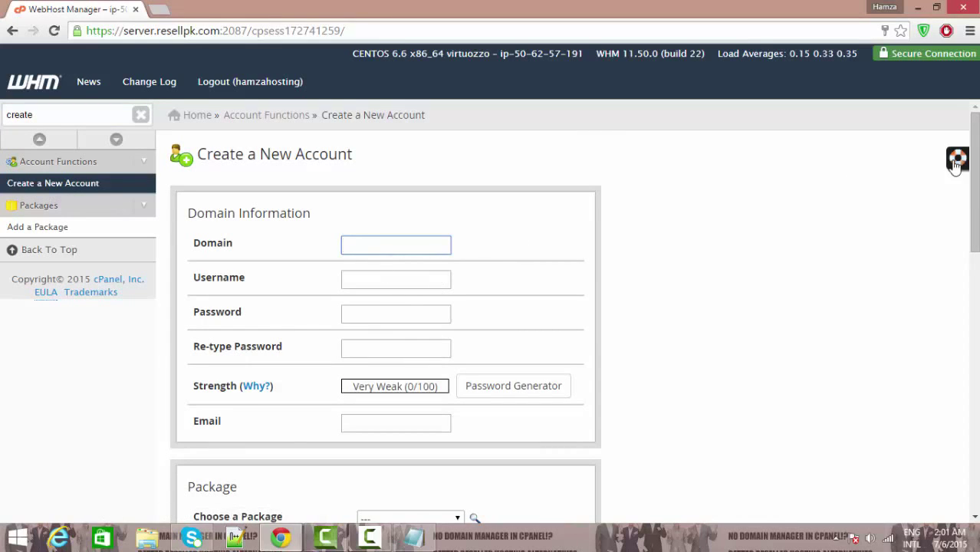
scroll(383, 322, "down", 15)
scroll(383, 322, "up", 15)
scroll(424, 236, "down", 15)
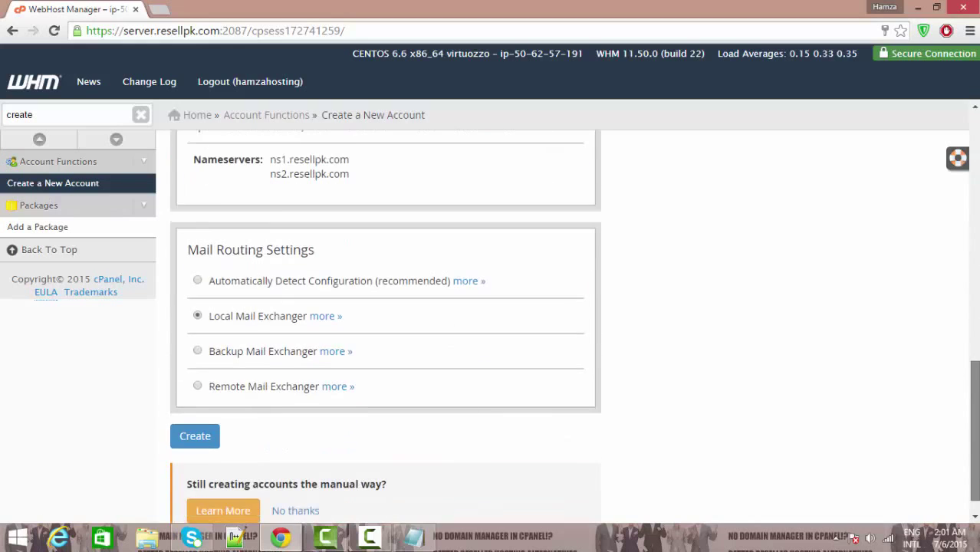
scroll(424, 236, "up", 15)
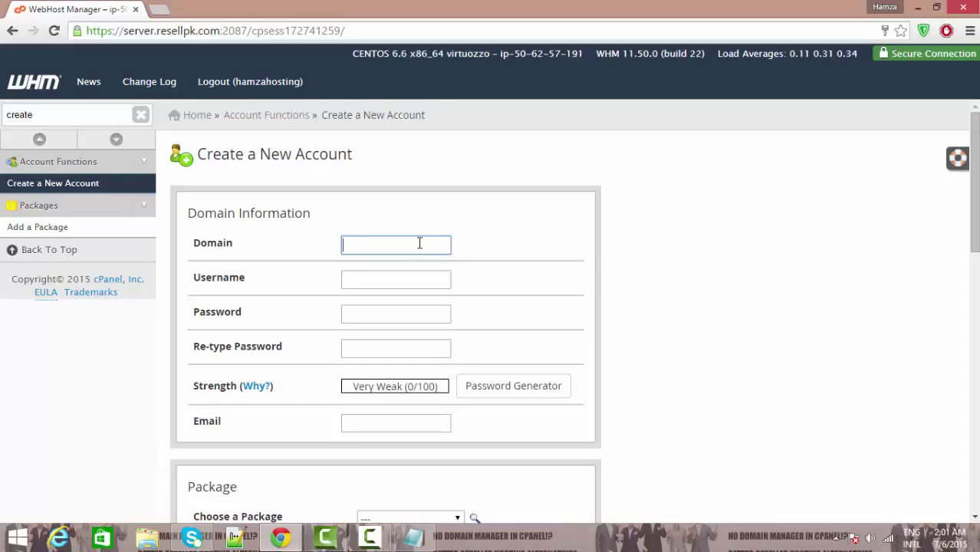
type("ha")
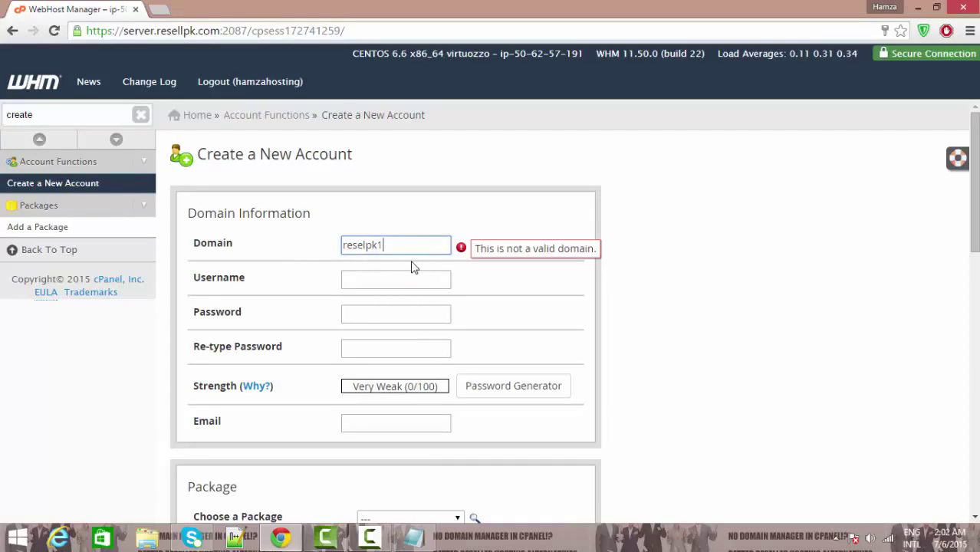
type("com")
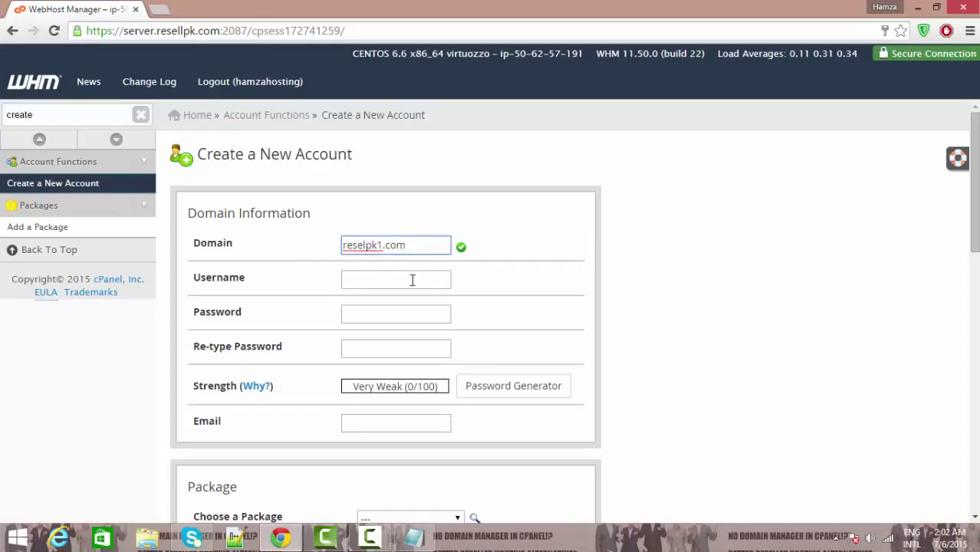
left_click(411, 279)
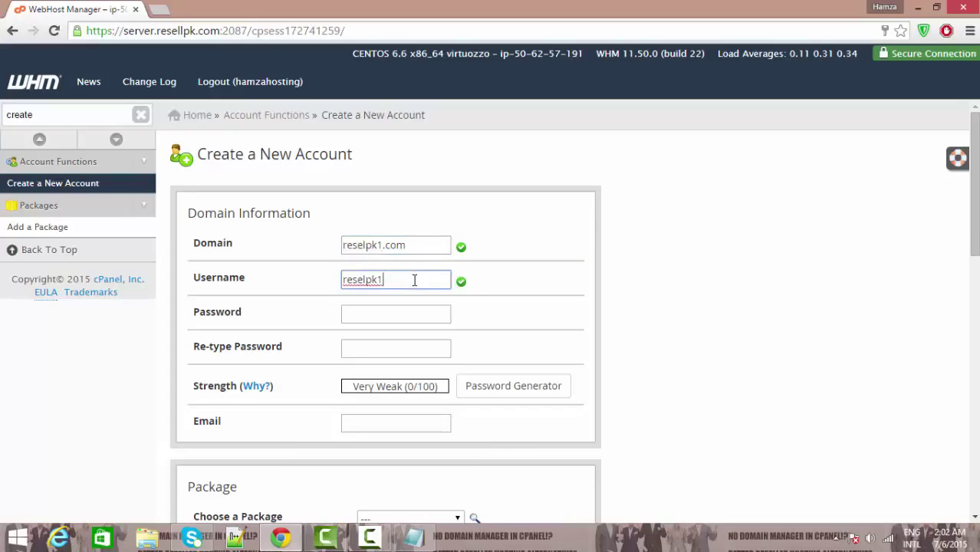
left_click(382, 312)
left_click(524, 401)
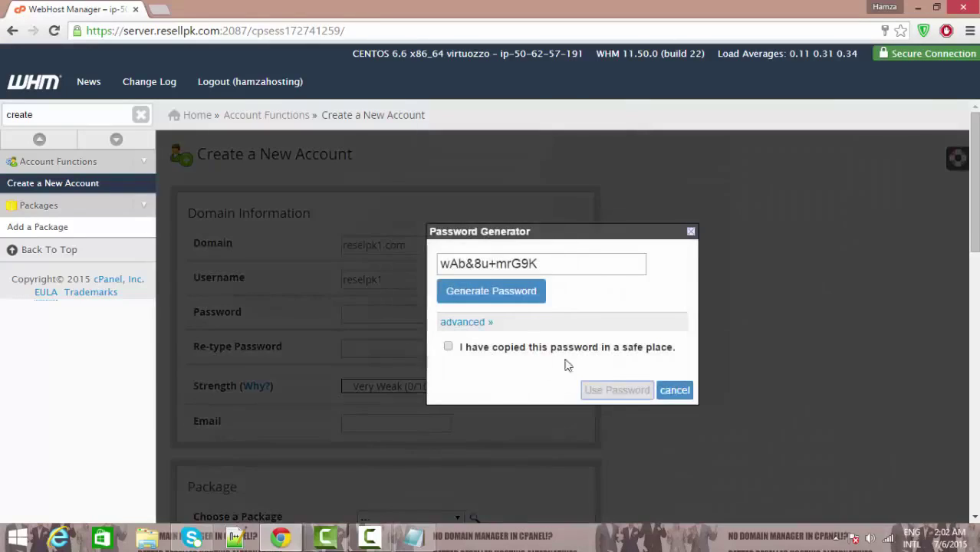
Step: Confirm the generated Very Strong (100/100) password is copied and apply it to both fields
left_click(617, 350)
left_click(625, 390)
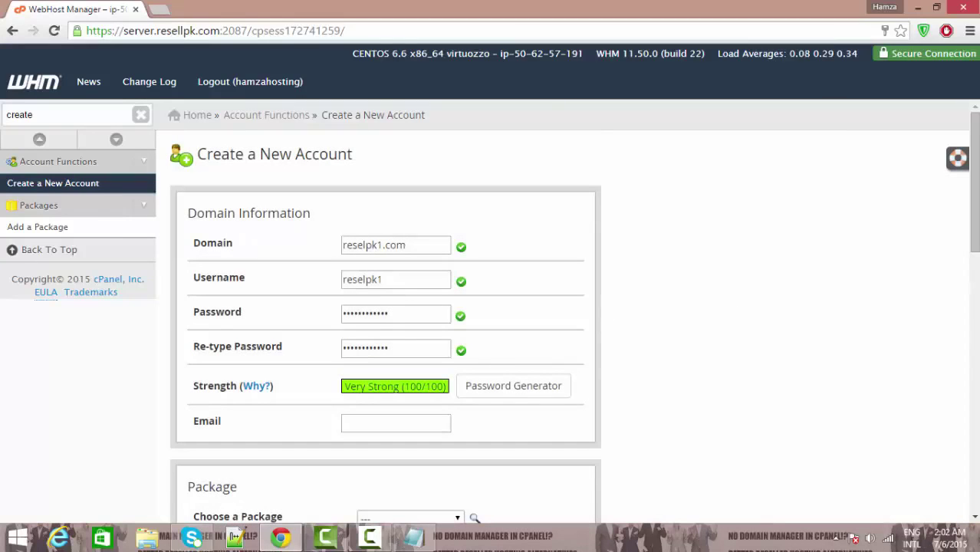
scroll(324, 339, "down", 2)
Step: Enter the contact's e-mail address in the Email field
left_click(396, 302)
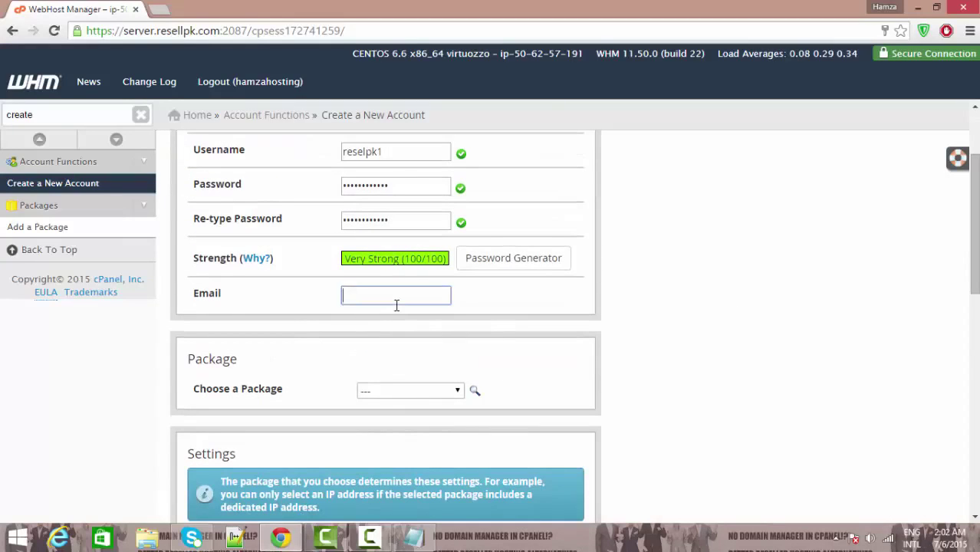
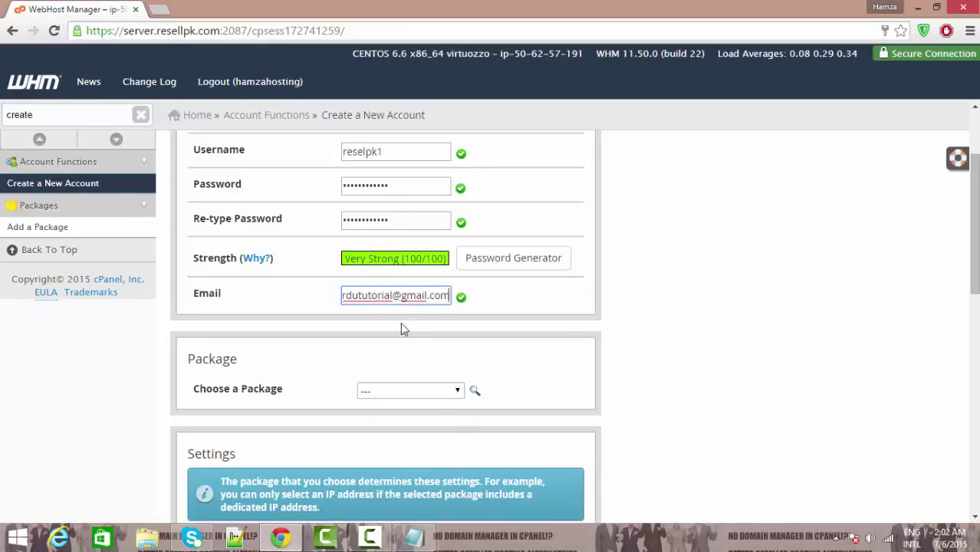
left_click(440, 399)
left_click(437, 391)
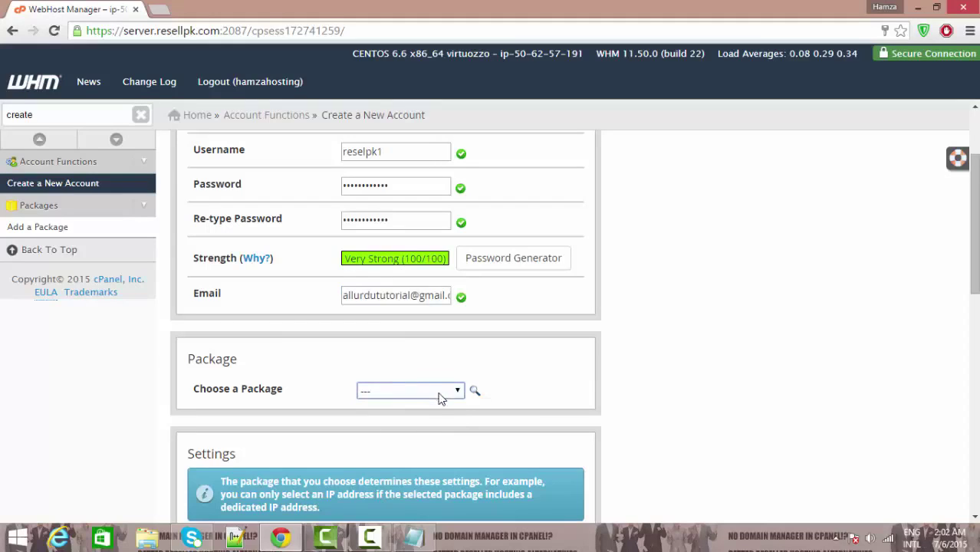
scroll(440, 391, "down", 1)
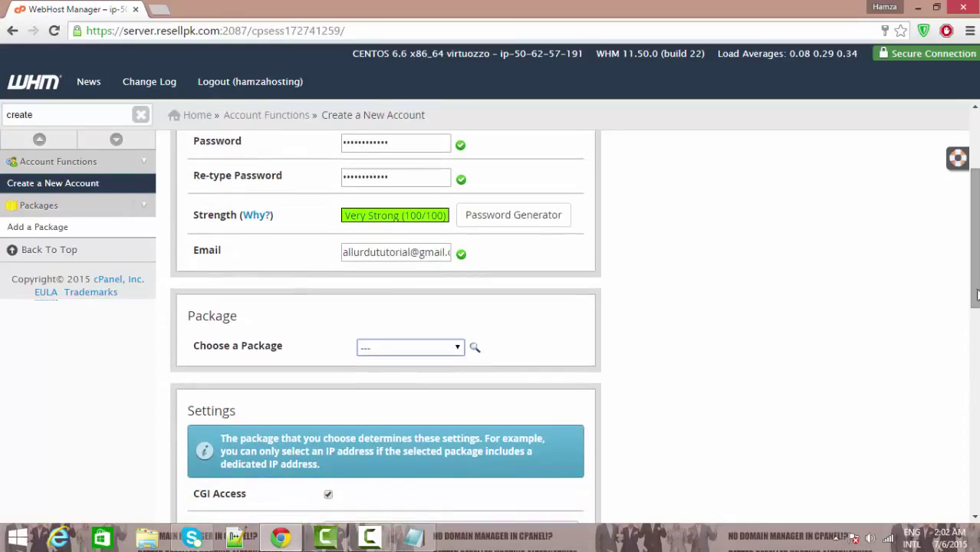
Step: Choose hamzahosting_Starter from the Choose a Package dropdown
left_click(407, 349)
left_click(389, 362)
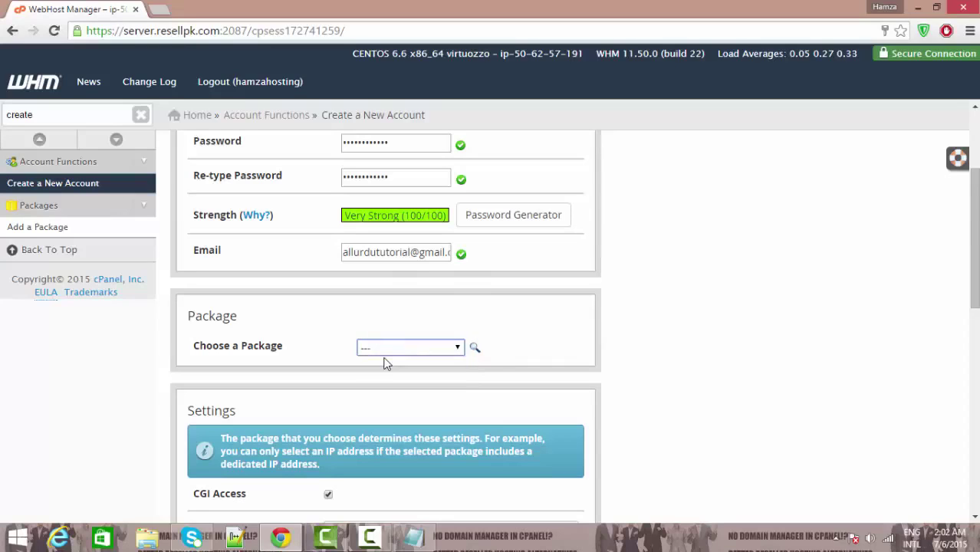
left_click(386, 351)
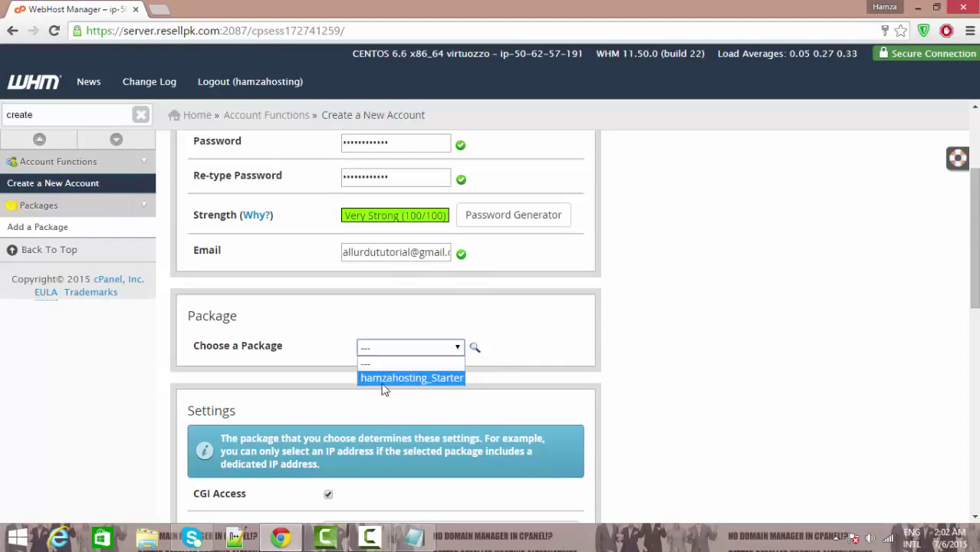
left_click(384, 377)
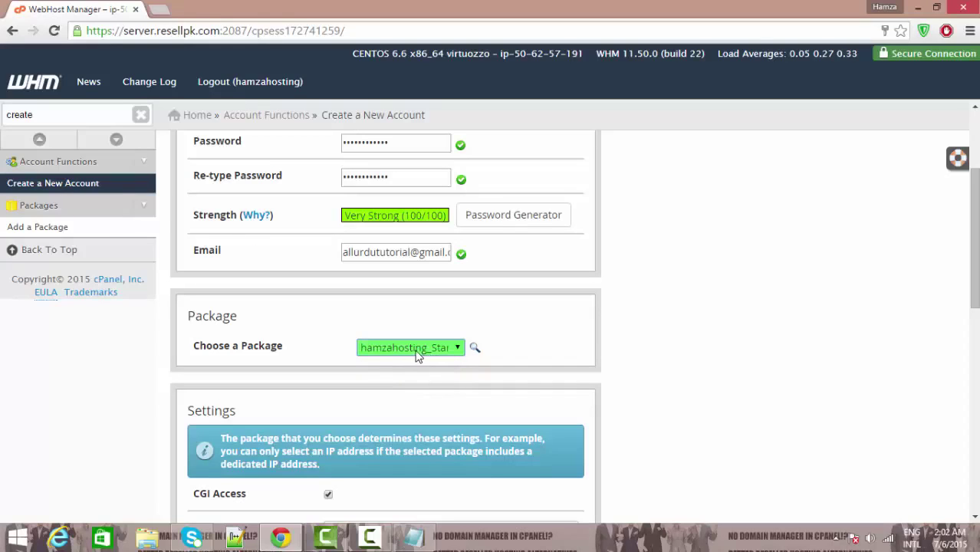
Step: Review the Settings, DNS Settings and Mail Routing sections of the new-account form
scroll(821, 332, "down", 3)
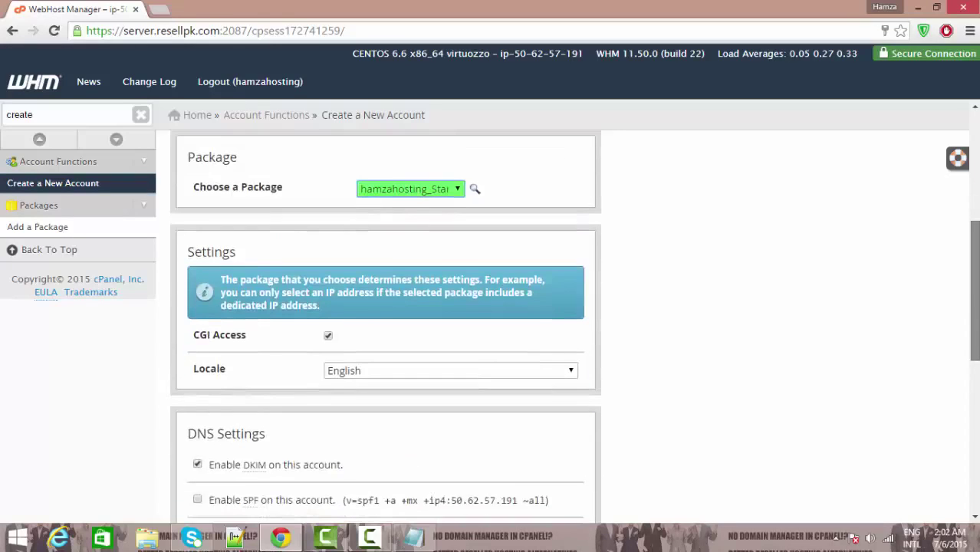
scroll(822, 333, "up", 3)
scroll(386, 322, "up", 2)
scroll(385, 322, "down", 7)
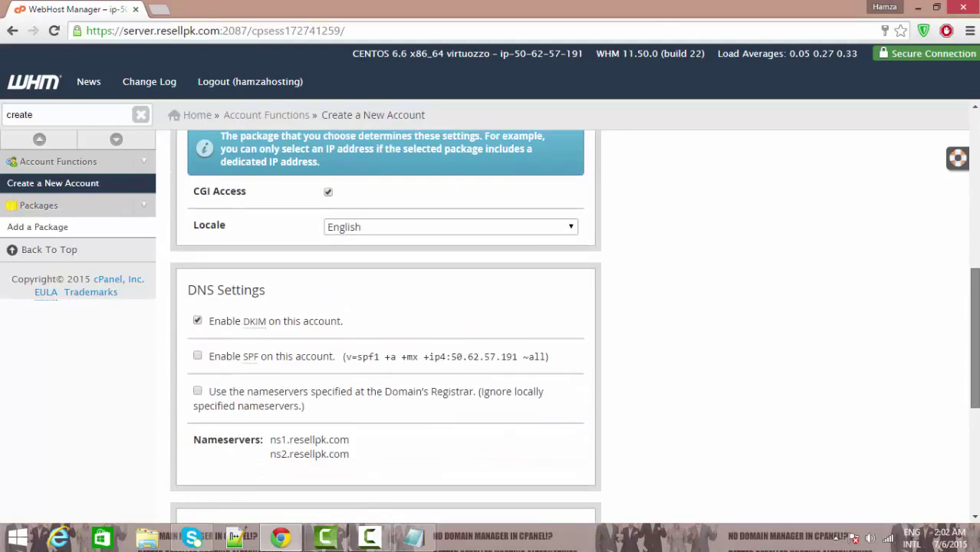
scroll(386, 322, "up", 1)
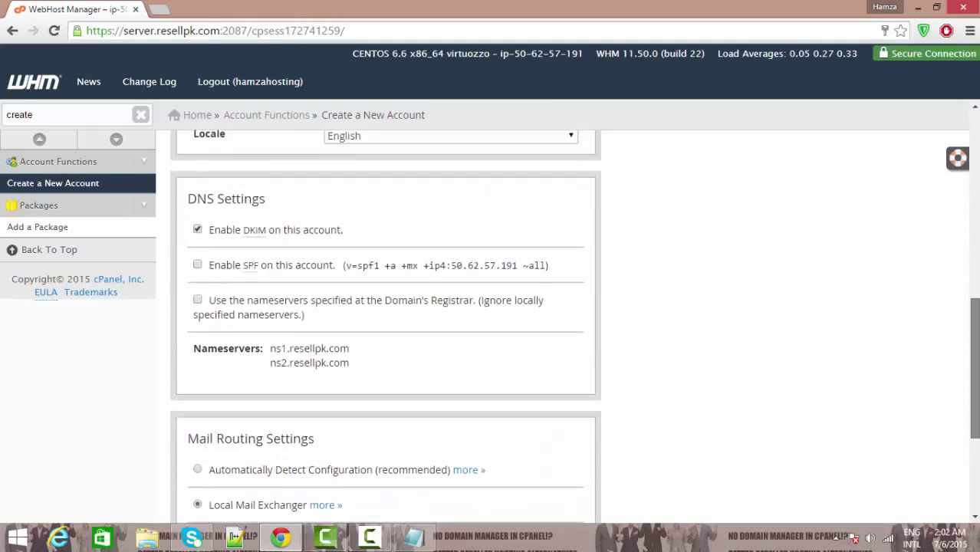
scroll(386, 322, "down", 3)
scroll(385, 321, "up", 4)
scroll(386, 322, "up", 6)
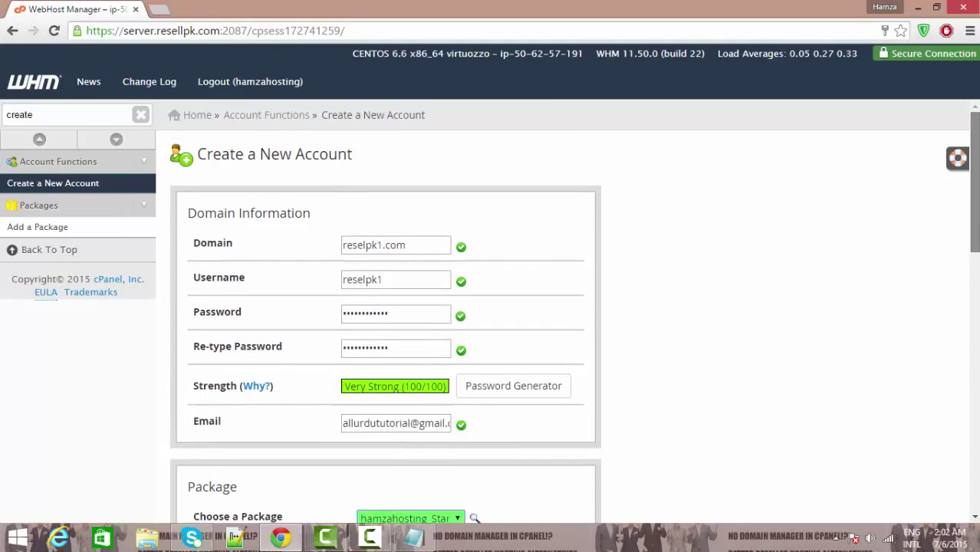
scroll(385, 322, "down", 2)
scroll(385, 322, "up", 2)
scroll(386, 322, "down", 10)
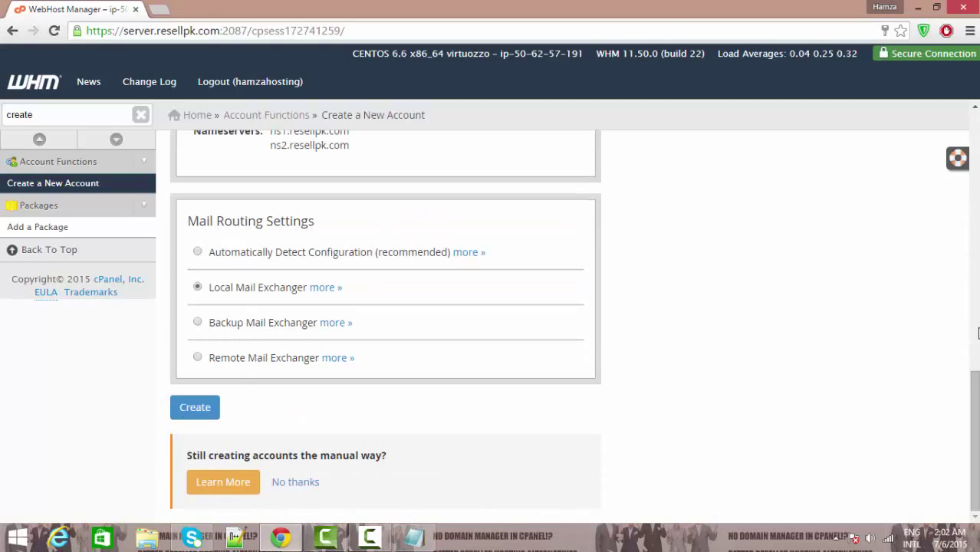
left_click(977, 332)
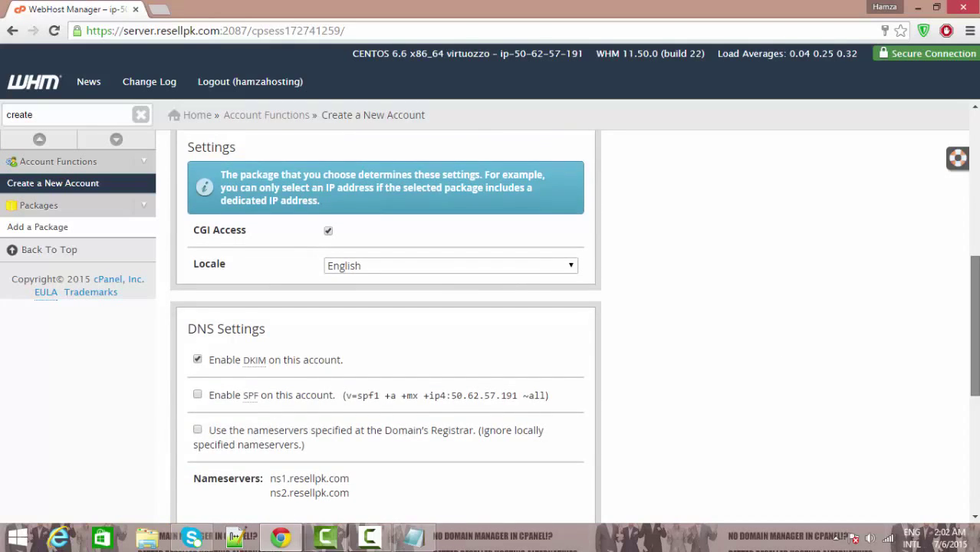
scroll(975, 332, "down", 2)
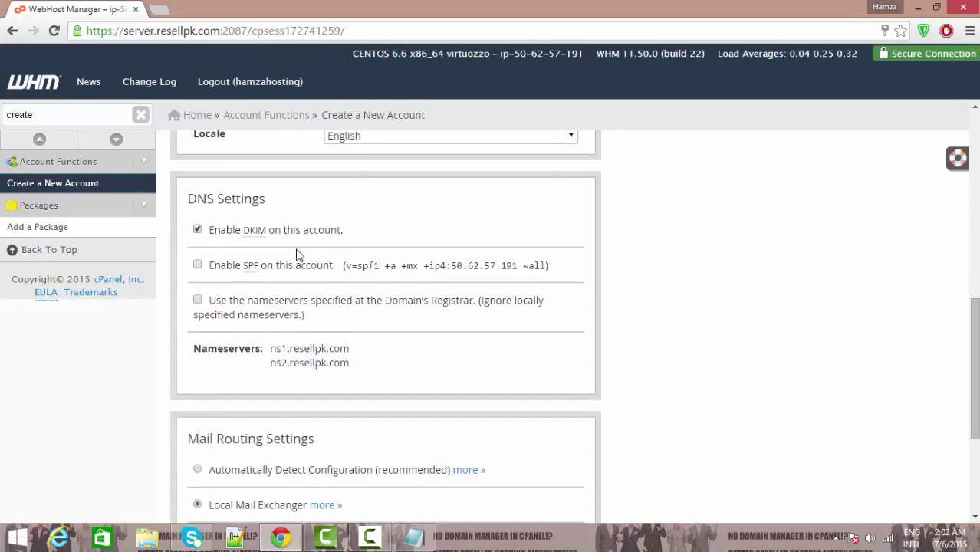
scroll(973, 383, "down", 1)
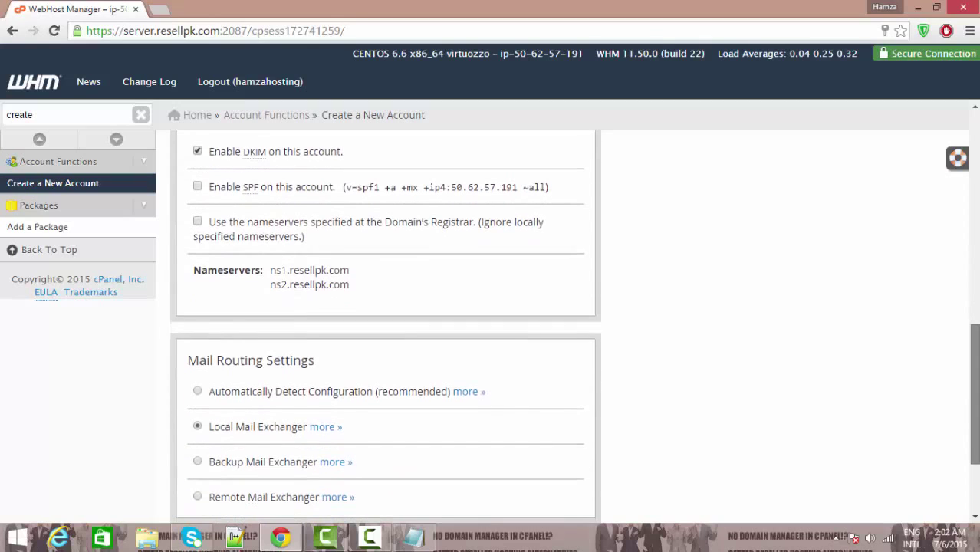
left_click_drag(272, 265, 365, 297)
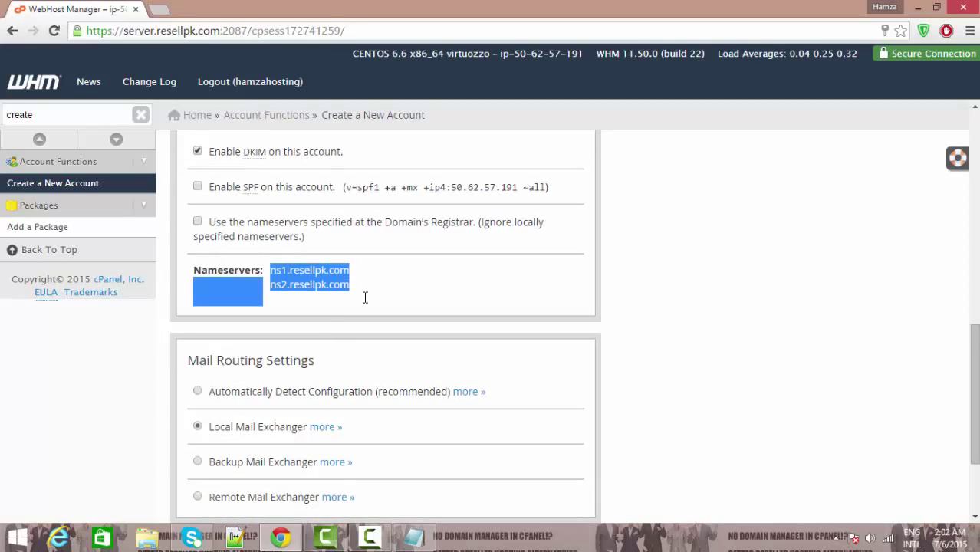
left_click(340, 298)
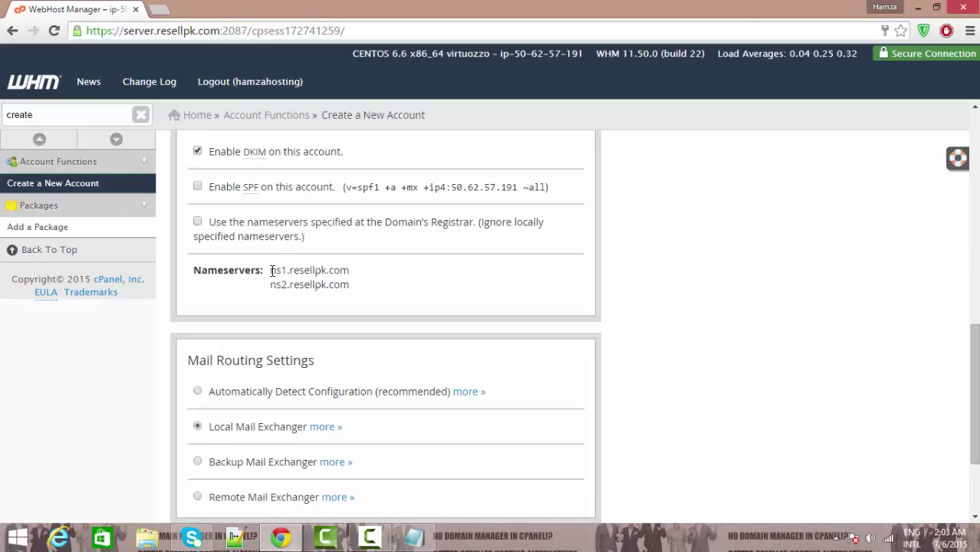
left_click_drag(292, 278, 350, 284)
left_click(361, 295)
scroll(384, 322, "down", 2)
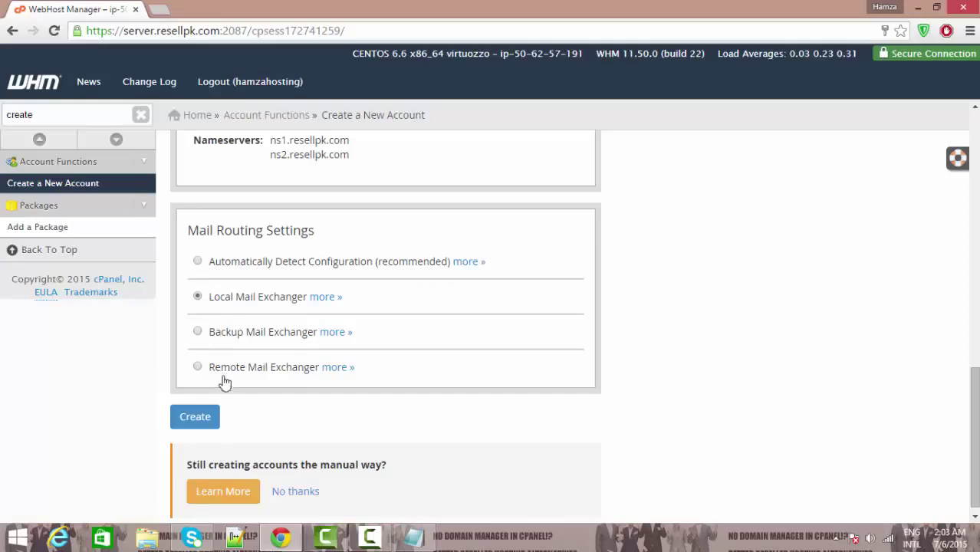
Step: Create the reselpk1.com account and view the Account Creation Ok results
left_click(178, 417)
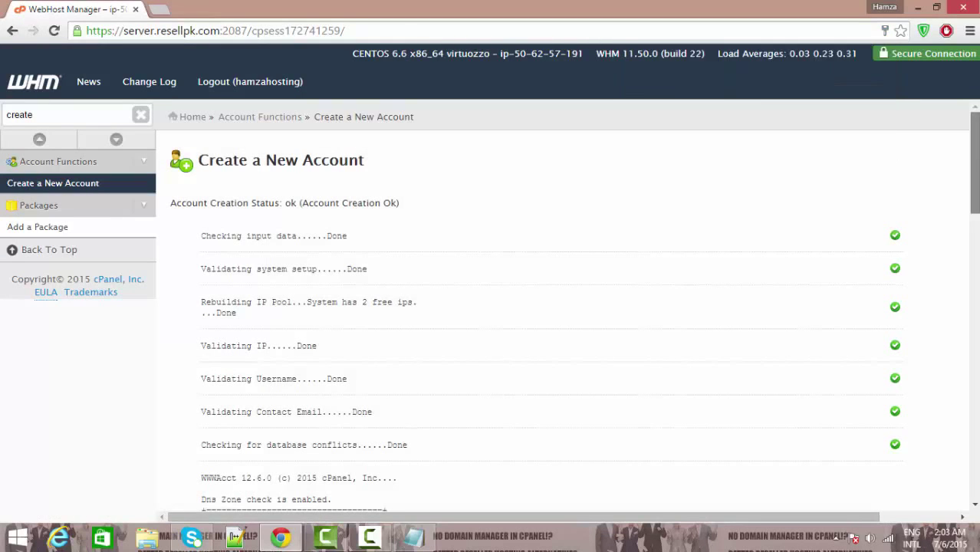
scroll(536, 314, "down", 8)
scroll(355, 385, "up", 3)
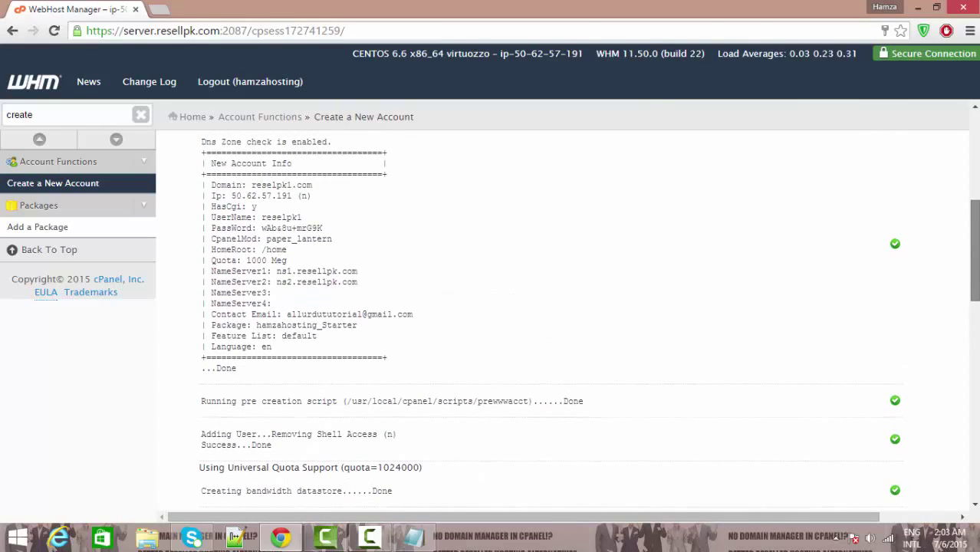
Step: Copy the New Account Info block from the creation results
left_click_drag(322, 399, 201, 142)
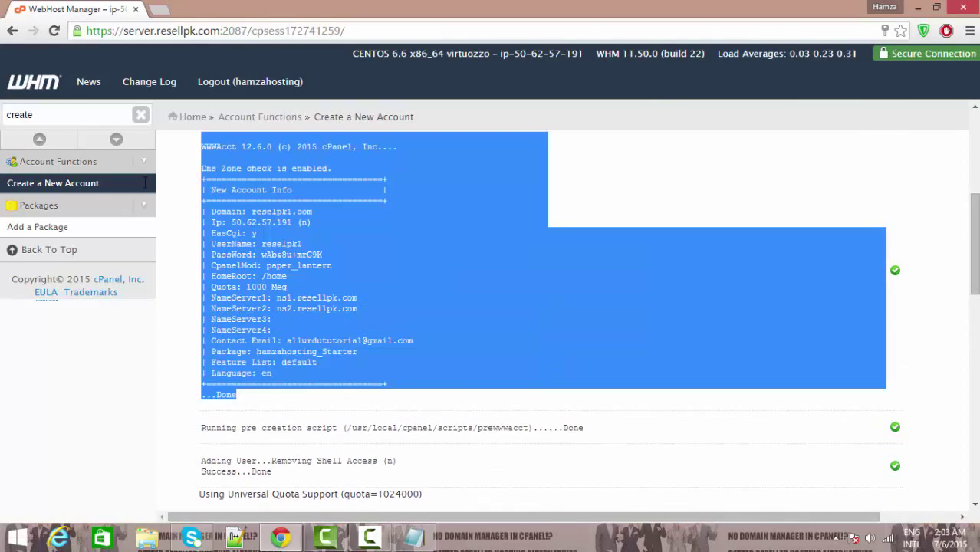
right_click(397, 237)
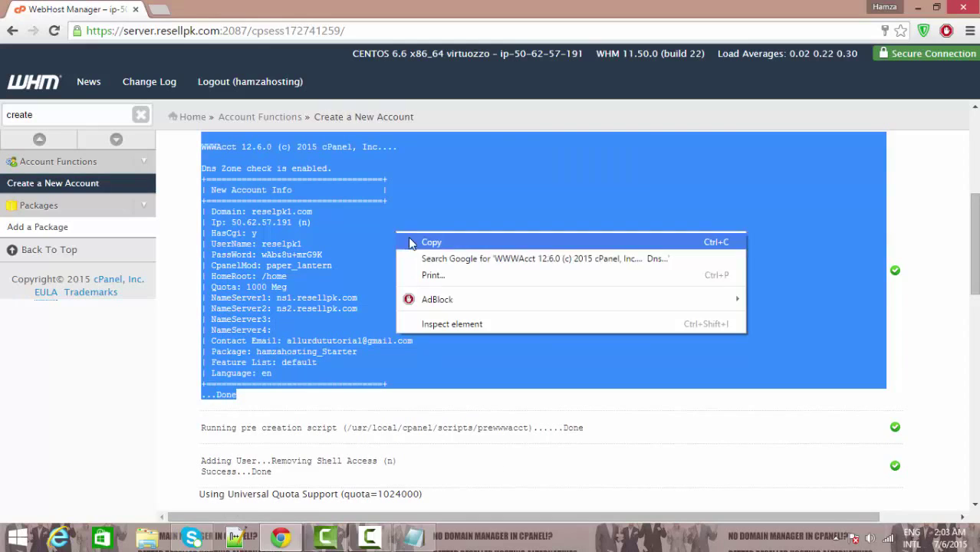
left_click(418, 242)
left_click(902, 317)
left_click_drag(973, 246, 973, 222)
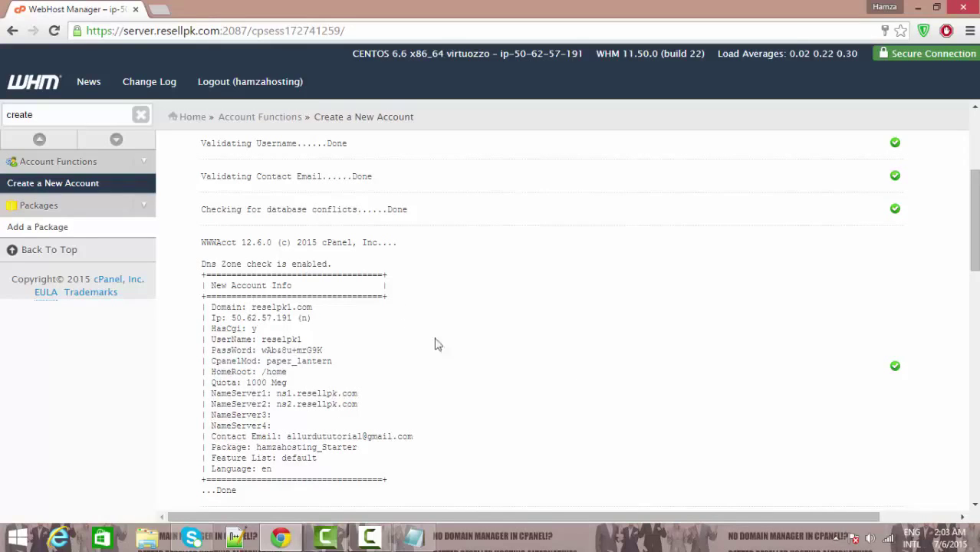
scroll(974, 220, "up", 3)
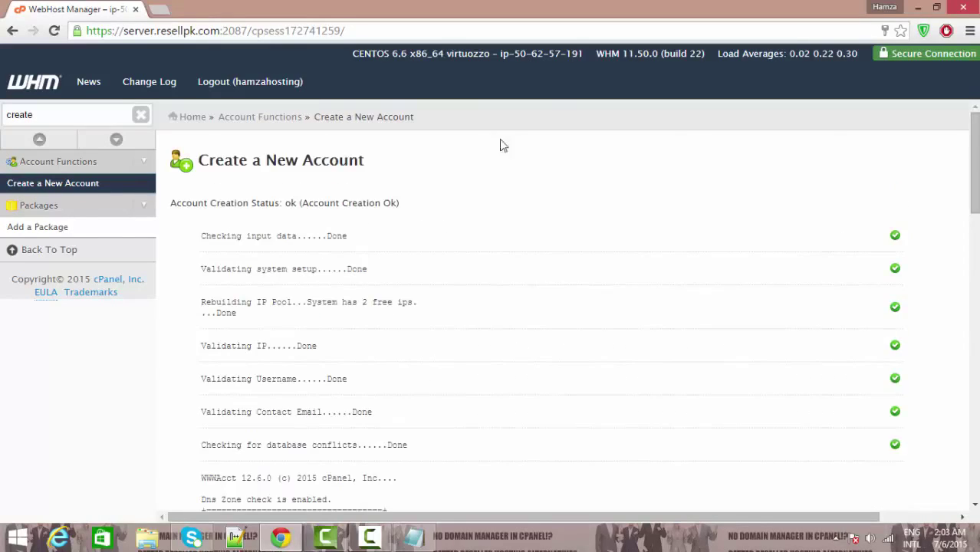
Step: Return to the WHM home page and bring the Notepad hosting outline forward
left_click(189, 117)
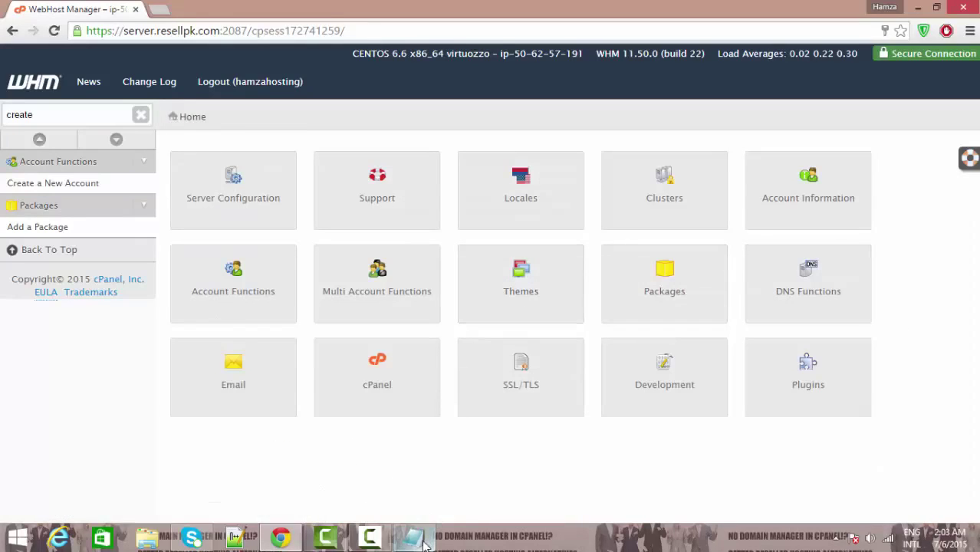
mouse_move(418, 544)
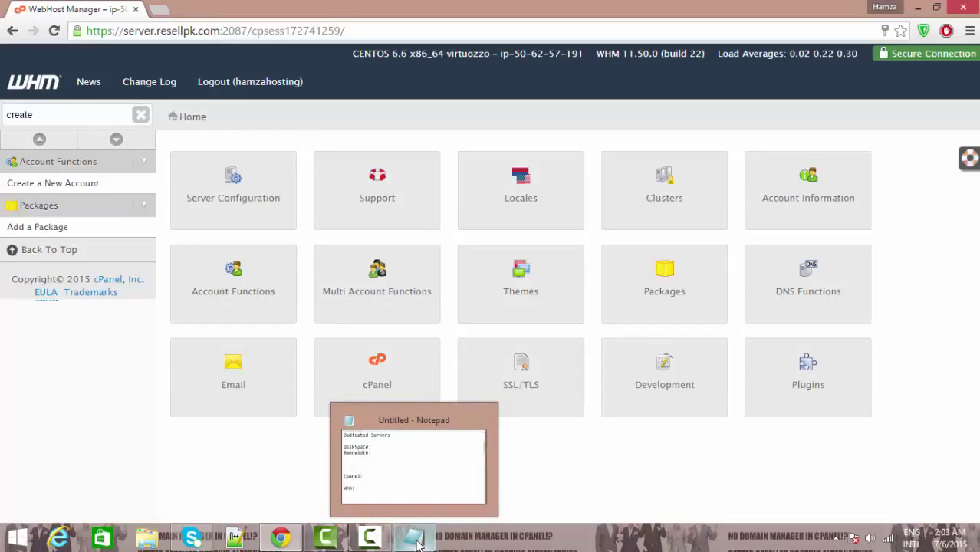
left_click(418, 544)
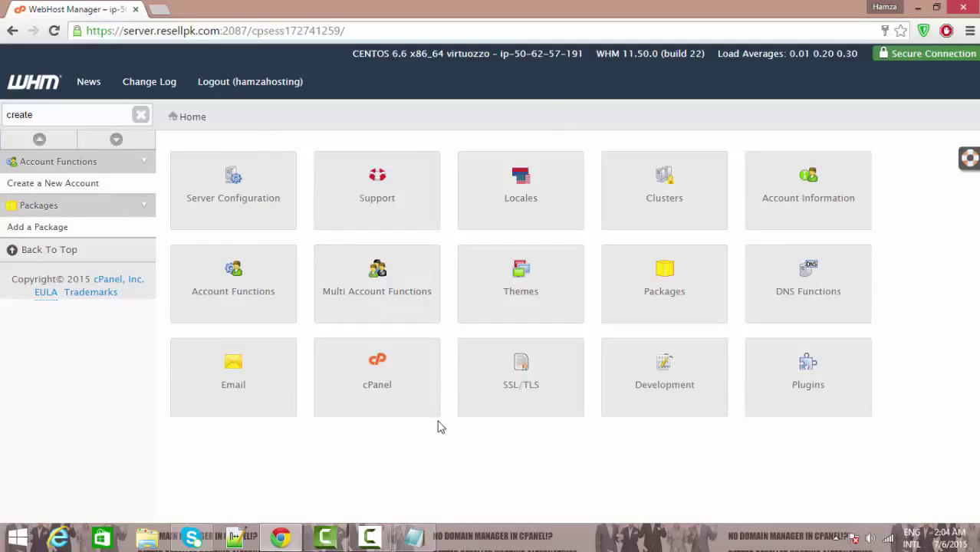
left_click(418, 547)
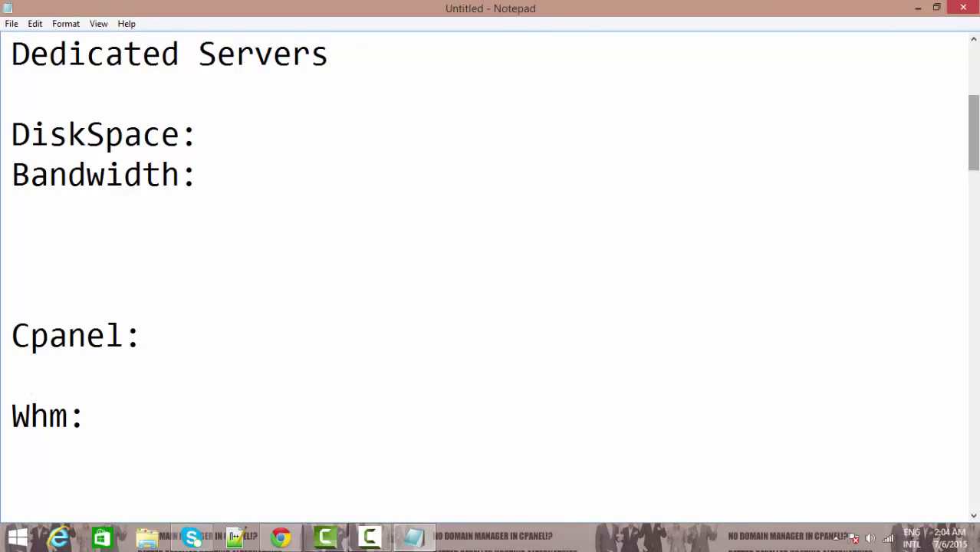
left_click_drag(975, 168, 975, 113)
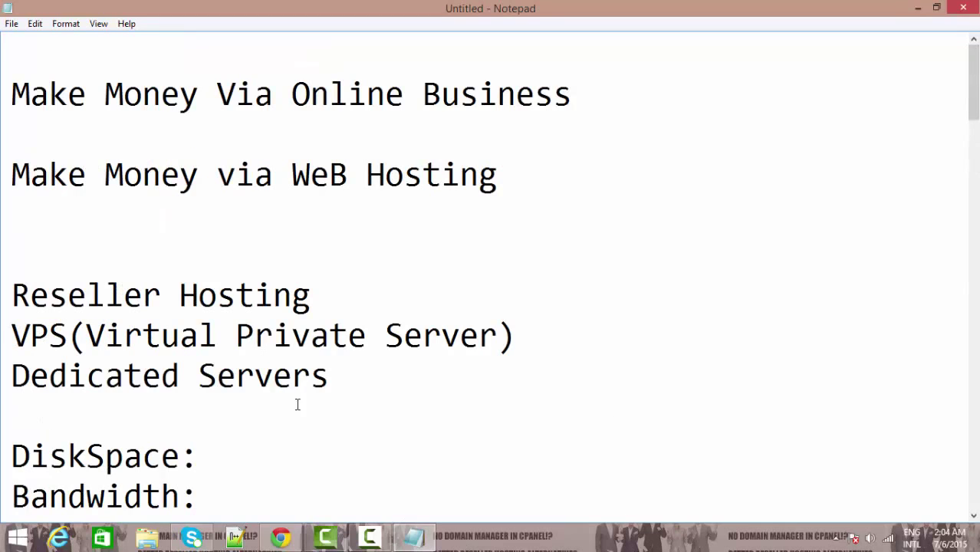
left_click(316, 307)
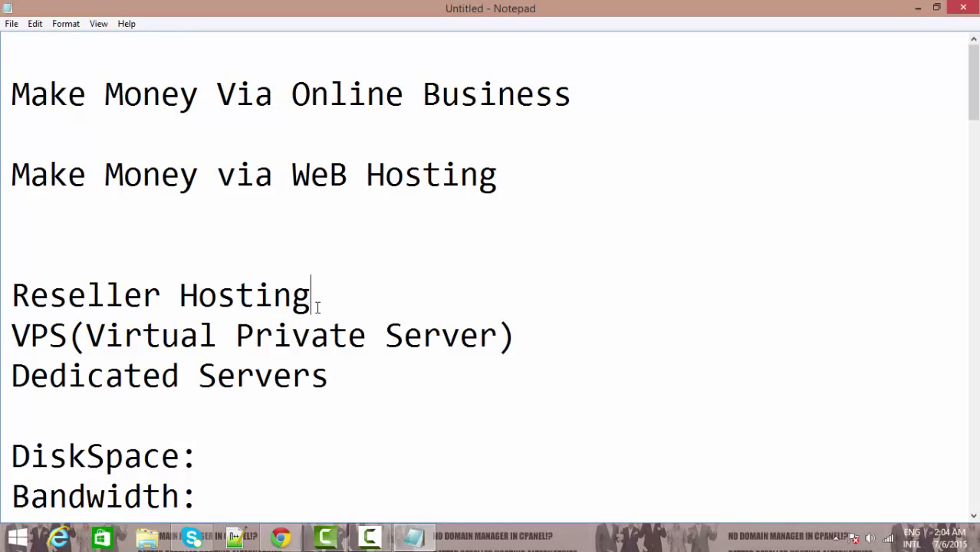
left_click(27, 305, "shift")
left_click(361, 306)
left_click(413, 537)
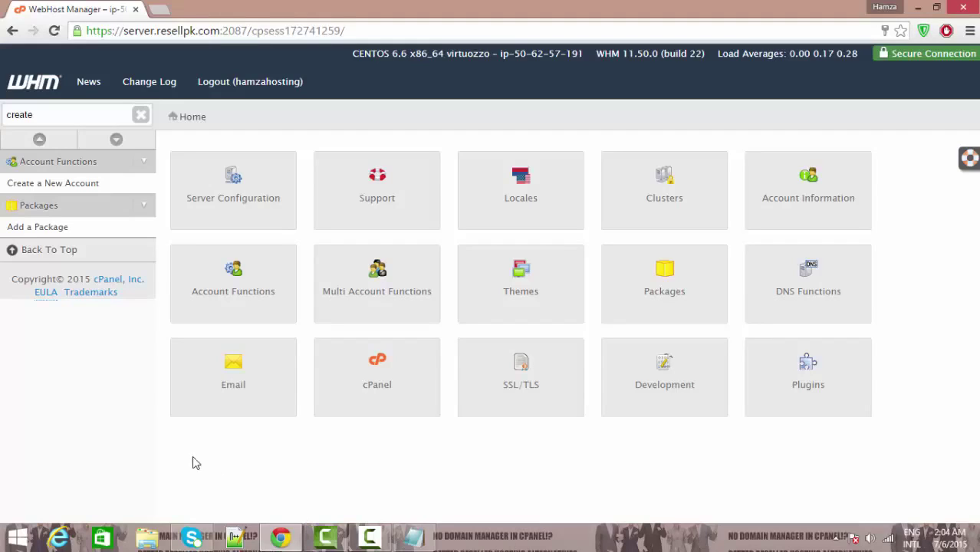
left_click(157, 9)
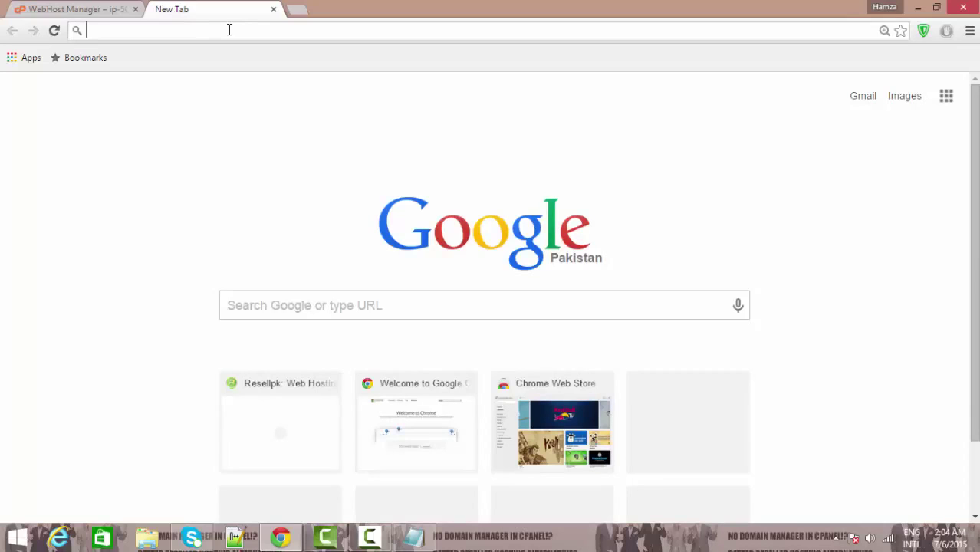
type("resellpk.com")
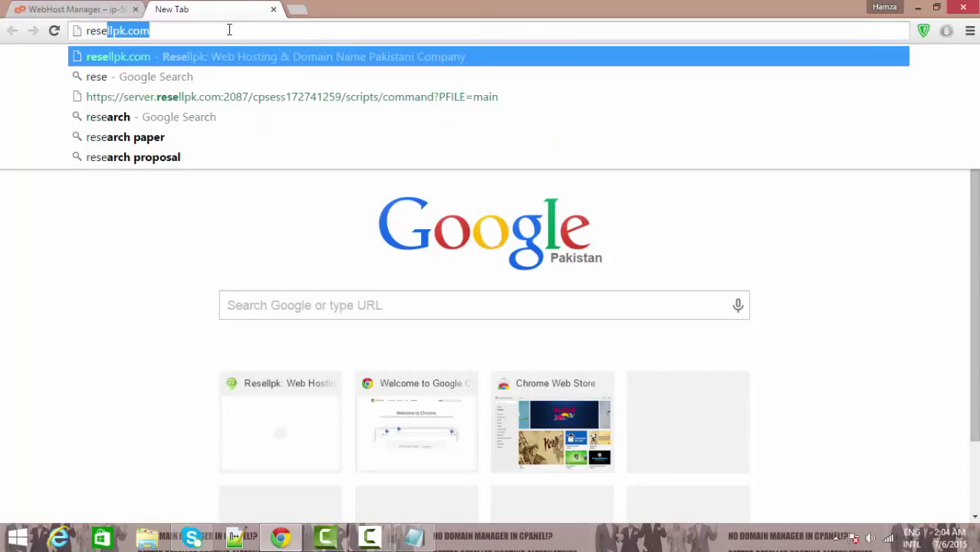
left_click(273, 9)
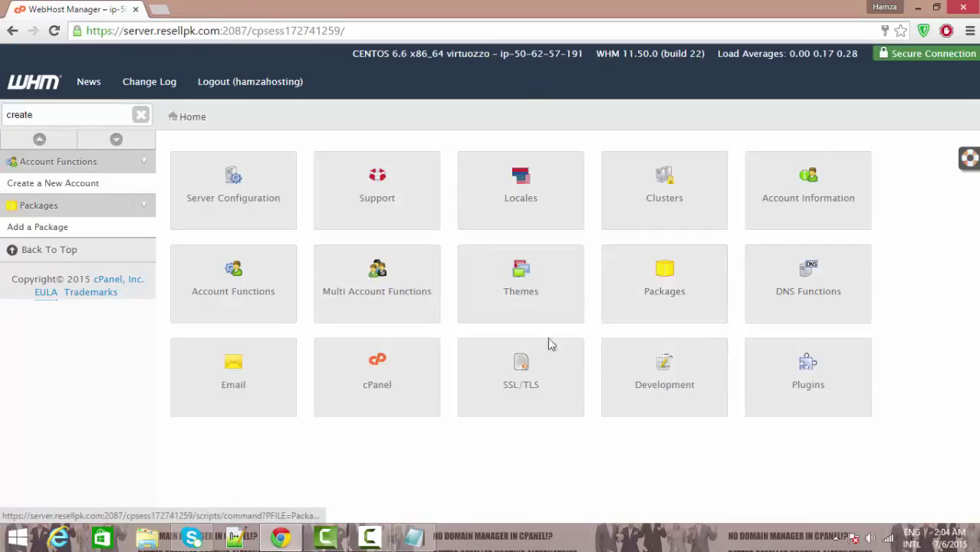
left_click(389, 292)
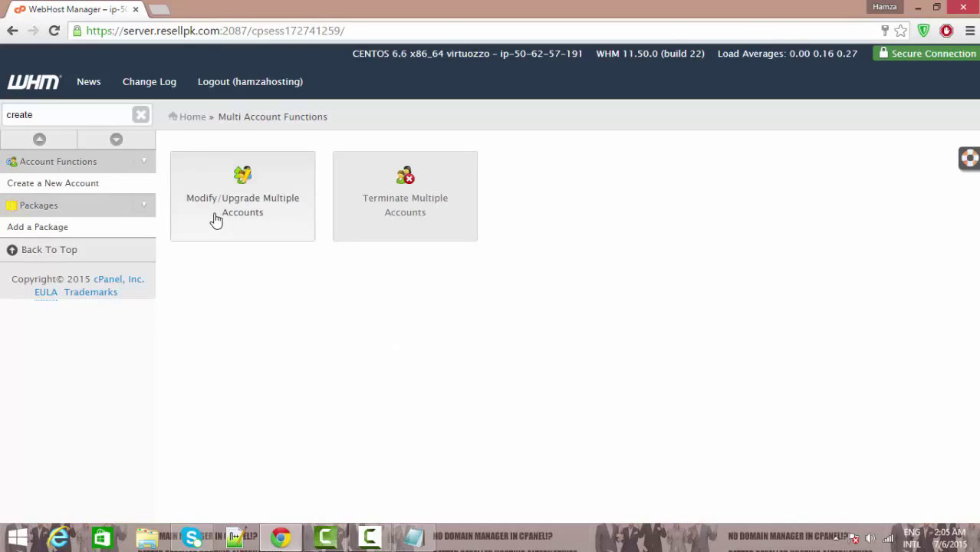
left_click(285, 212)
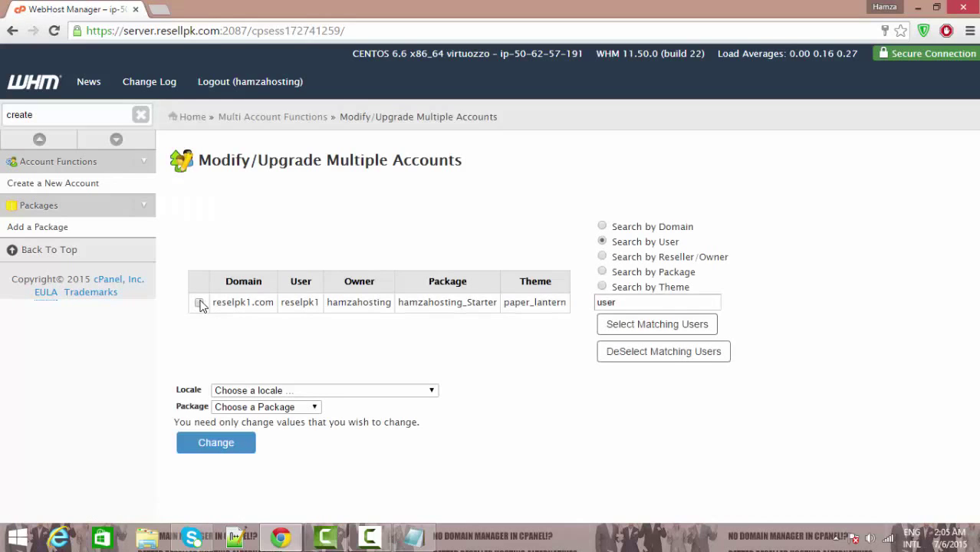
left_click(199, 303)
left_click(193, 118)
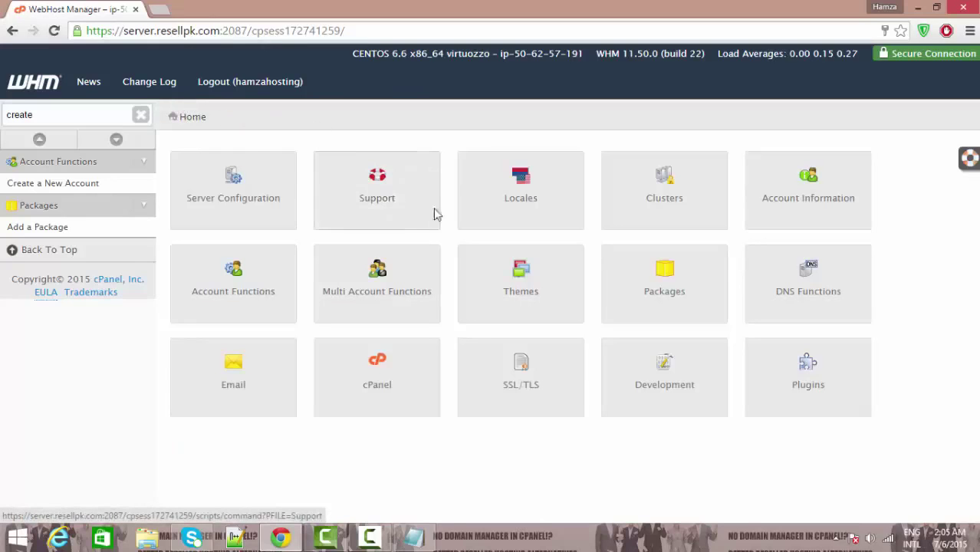
Step: Clear all Chrome browsing data from the beginning of time, then return to Notepad
left_click(161, 9)
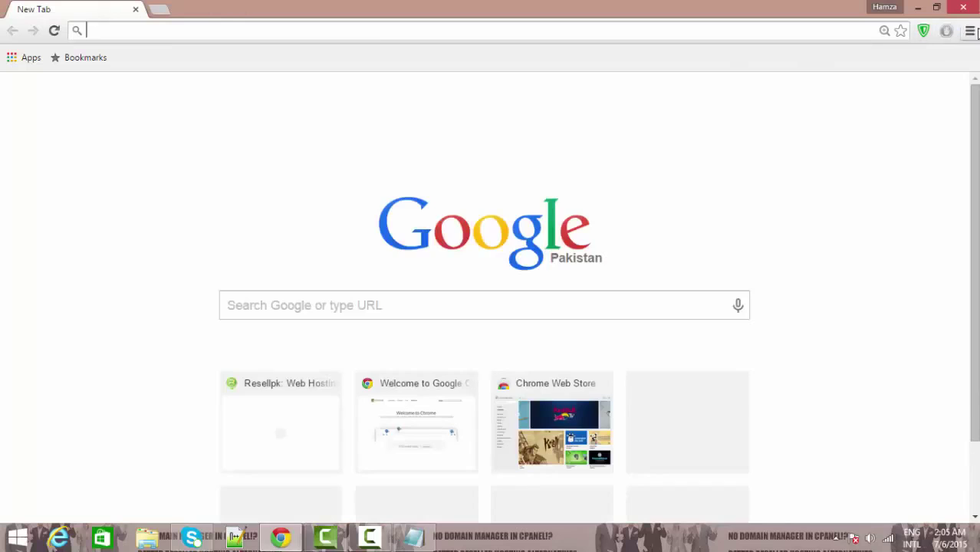
left_click(970, 30)
left_click(767, 109)
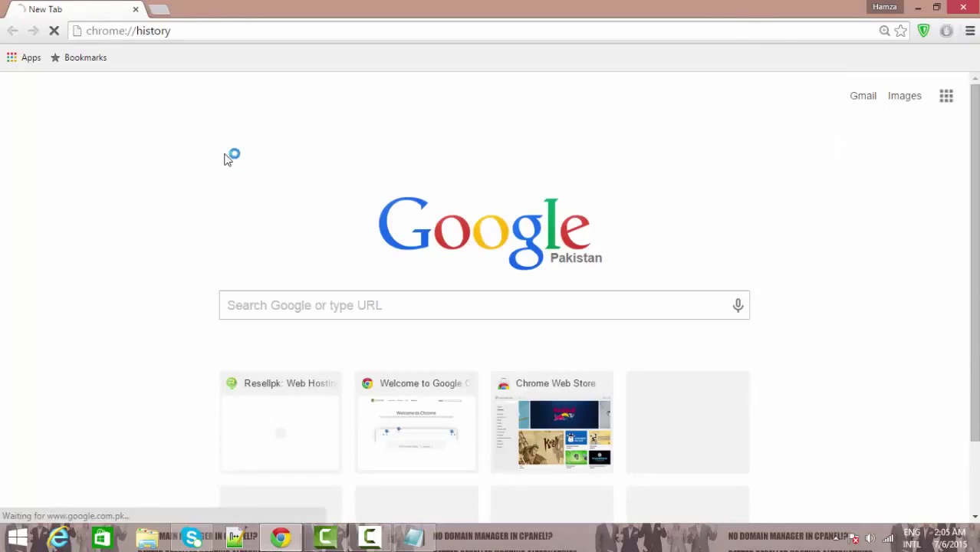
left_click(149, 108)
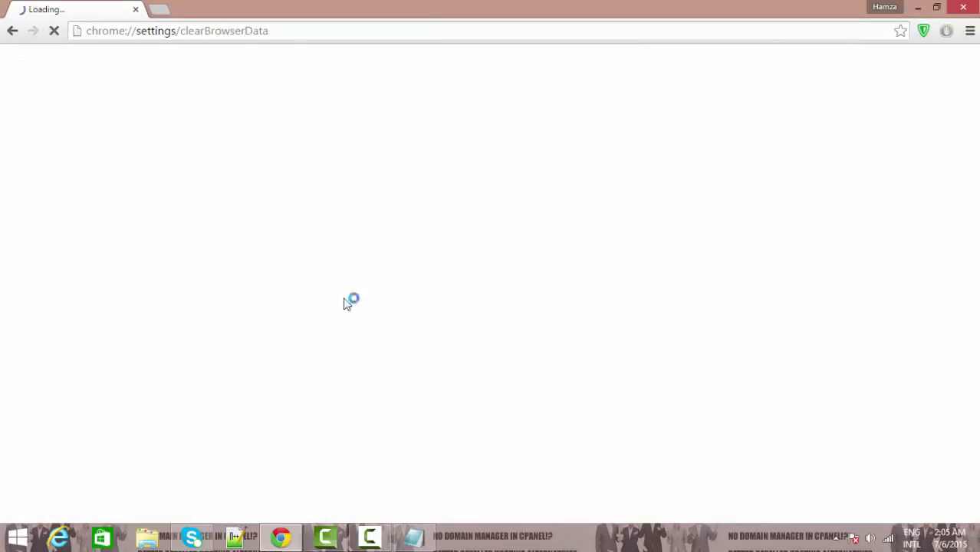
left_click(580, 395)
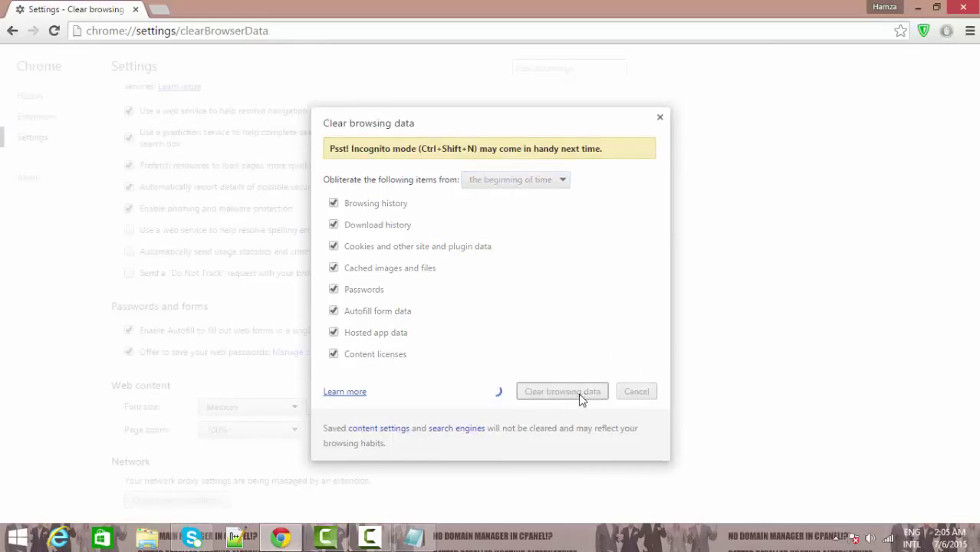
left_click(421, 541)
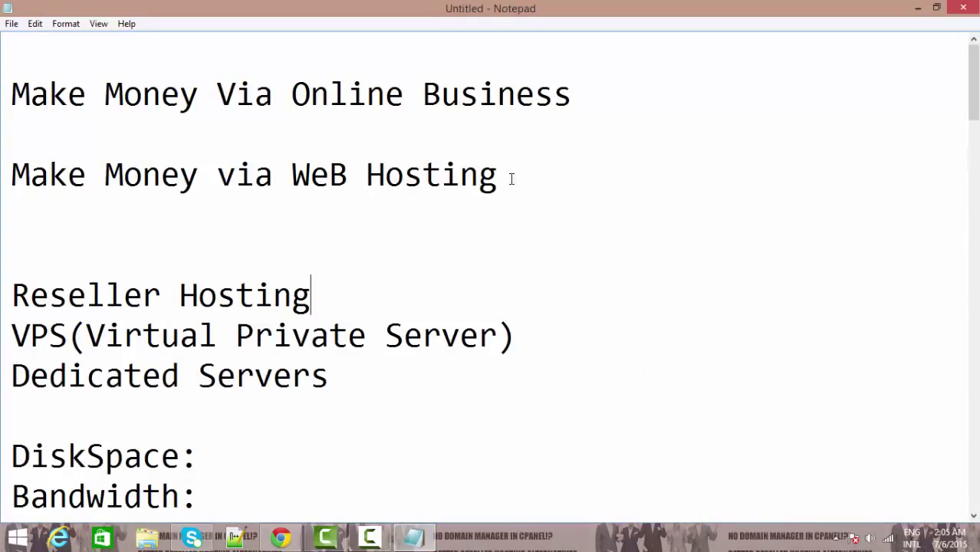
left_click(337, 309)
left_click(369, 537)
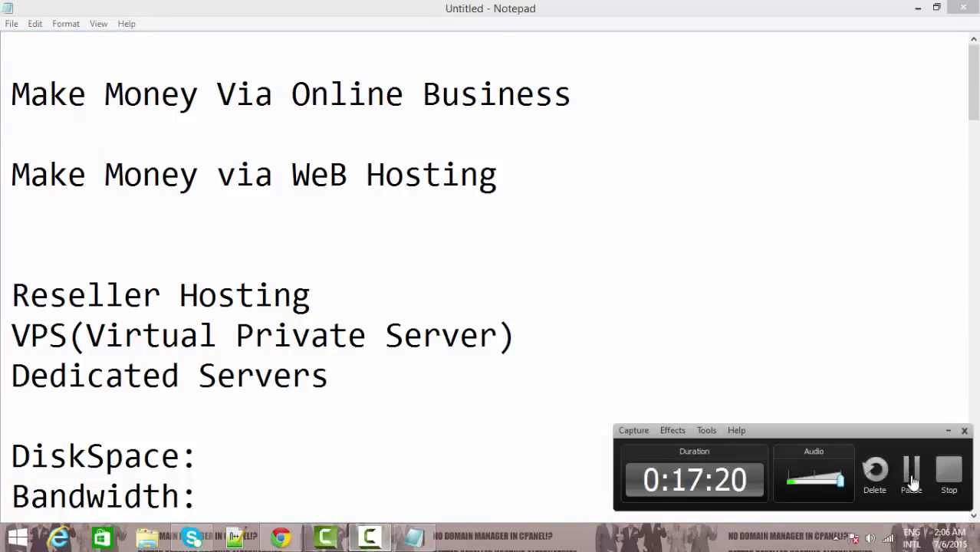